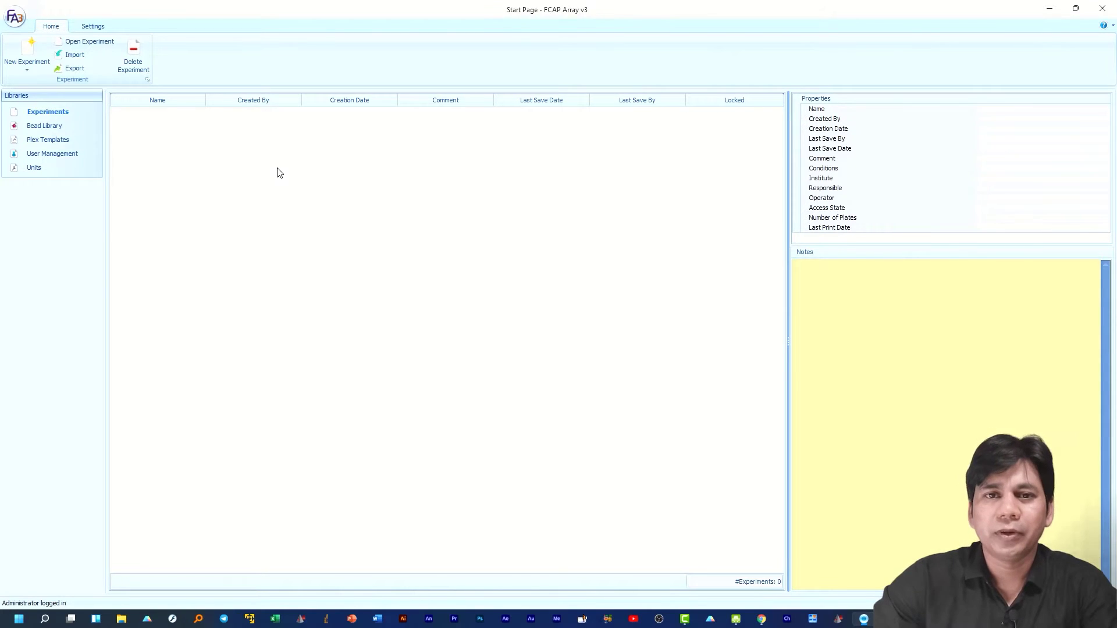
Show the 196-bead library with its bead groups, then bring the BD Biosciences website to the front
click(46, 126)
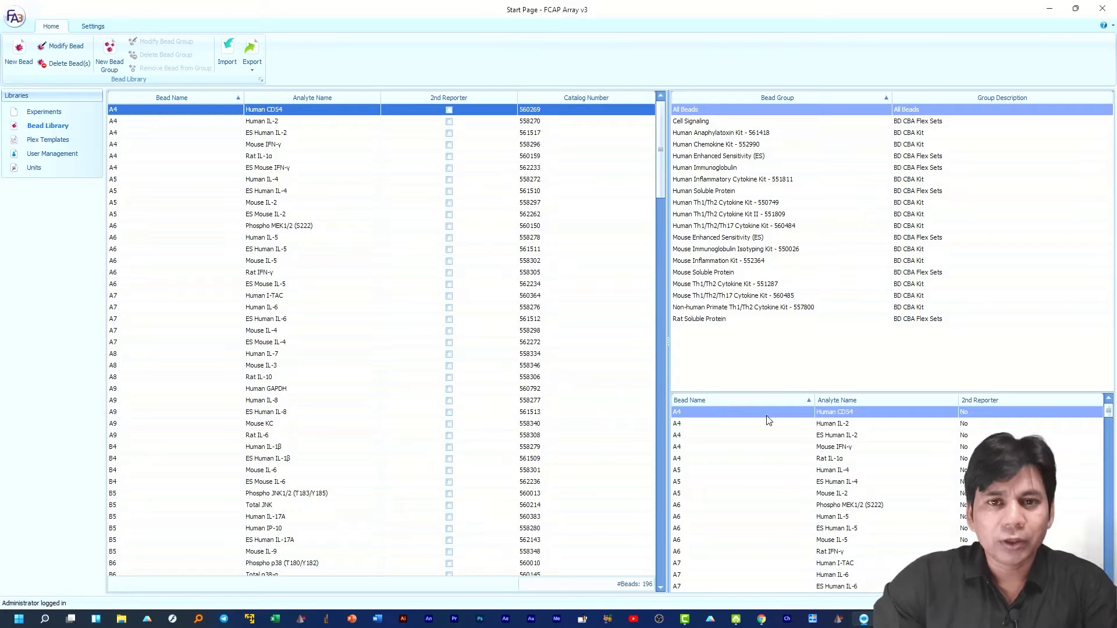
click(762, 612)
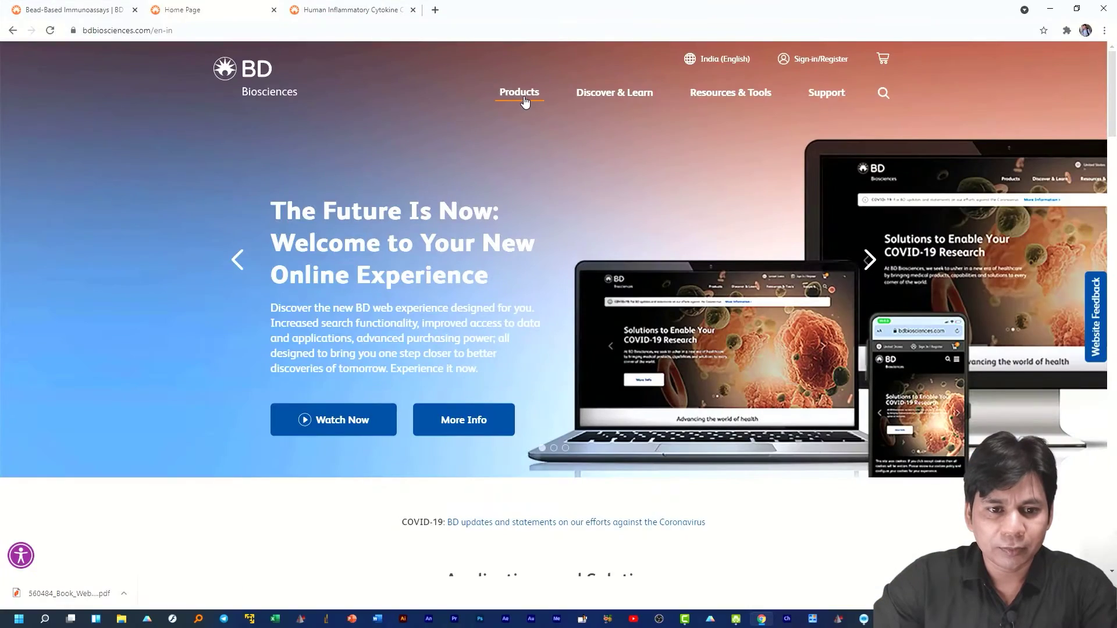
Navigate the BD Biosciences site through Products > Reagents to the CBA bead array page
click(1090, 196)
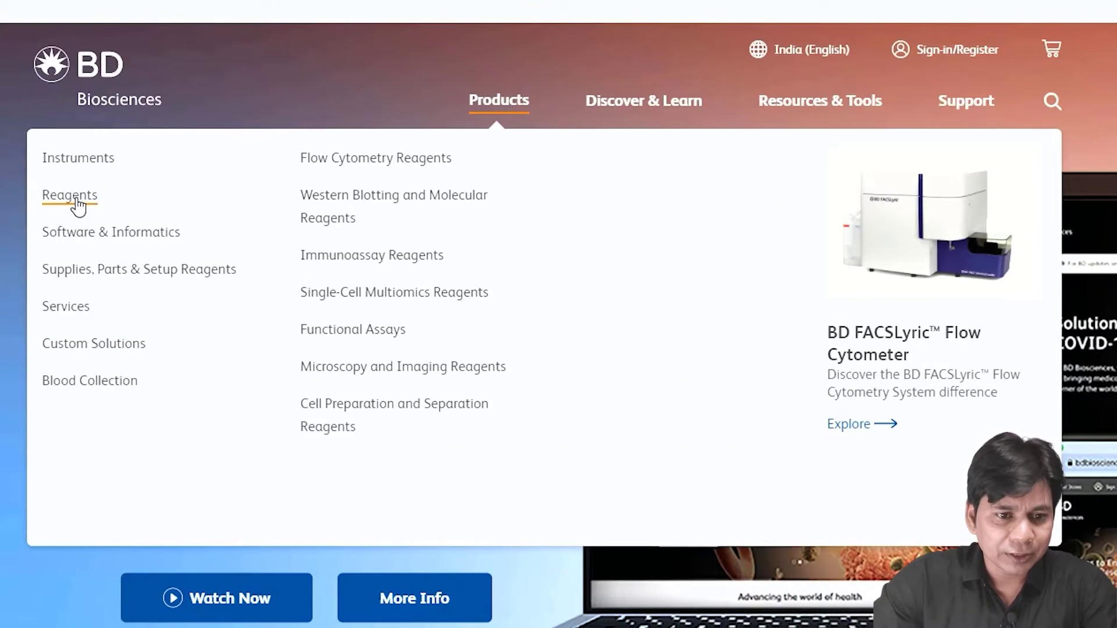
click(73, 197)
scroll(211, 322, down, 4)
scroll(210, 322, down, 10)
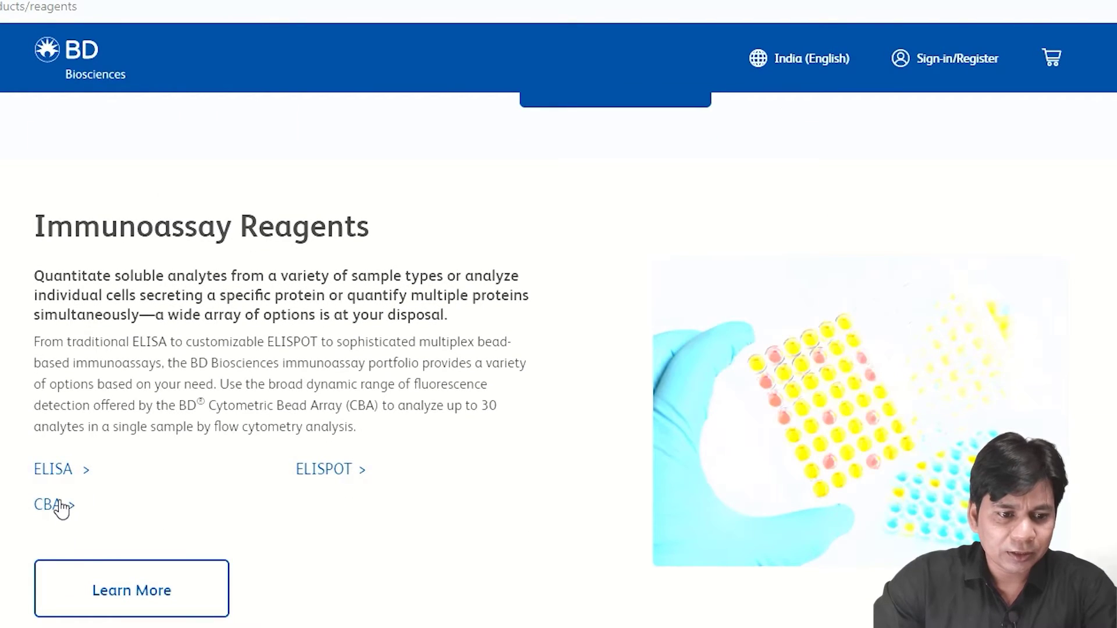
click(59, 506)
scroll(173, 463, down, 15)
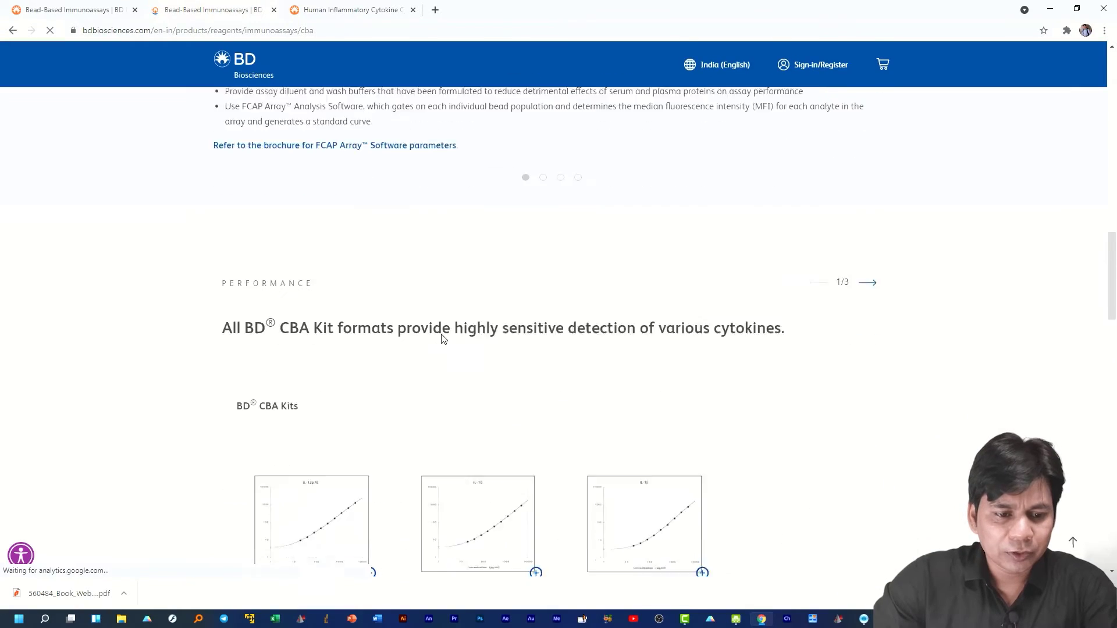
scroll(442, 339, down, 14)
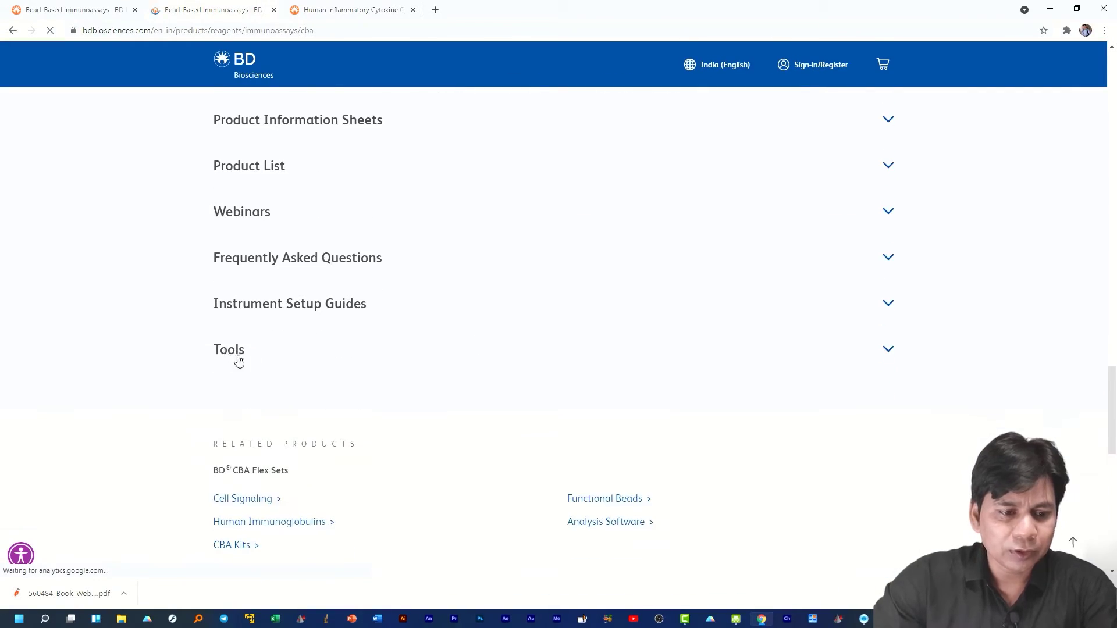
Start the Bead Library – FCAP Array v3.0 download from Tools and cancel the duplicate
click(237, 352)
scroll(319, 375, down, 5)
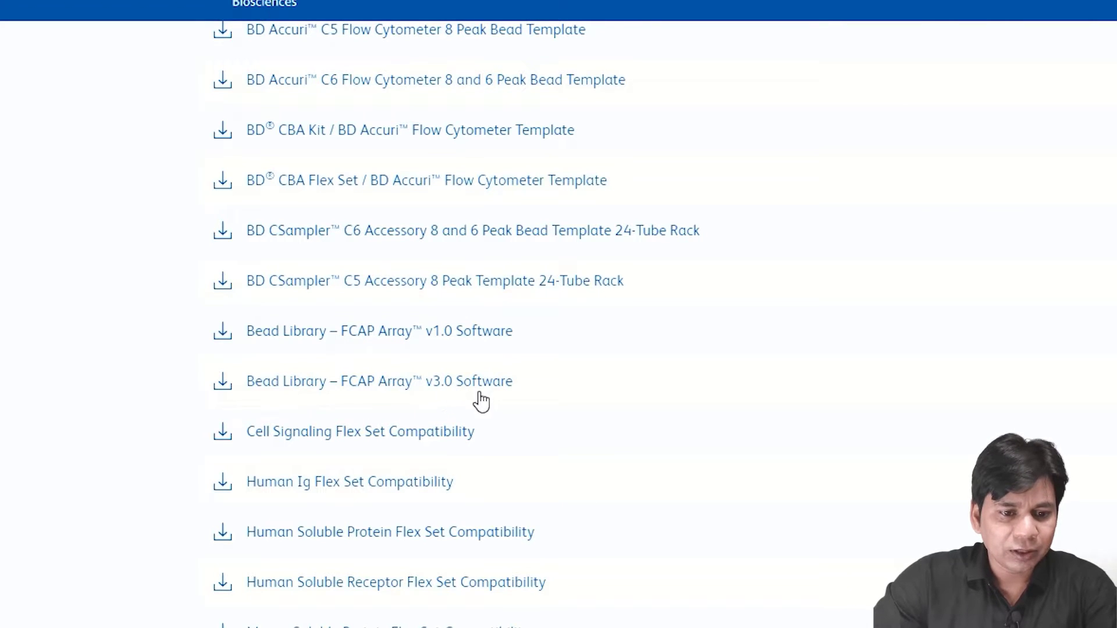
click(223, 391)
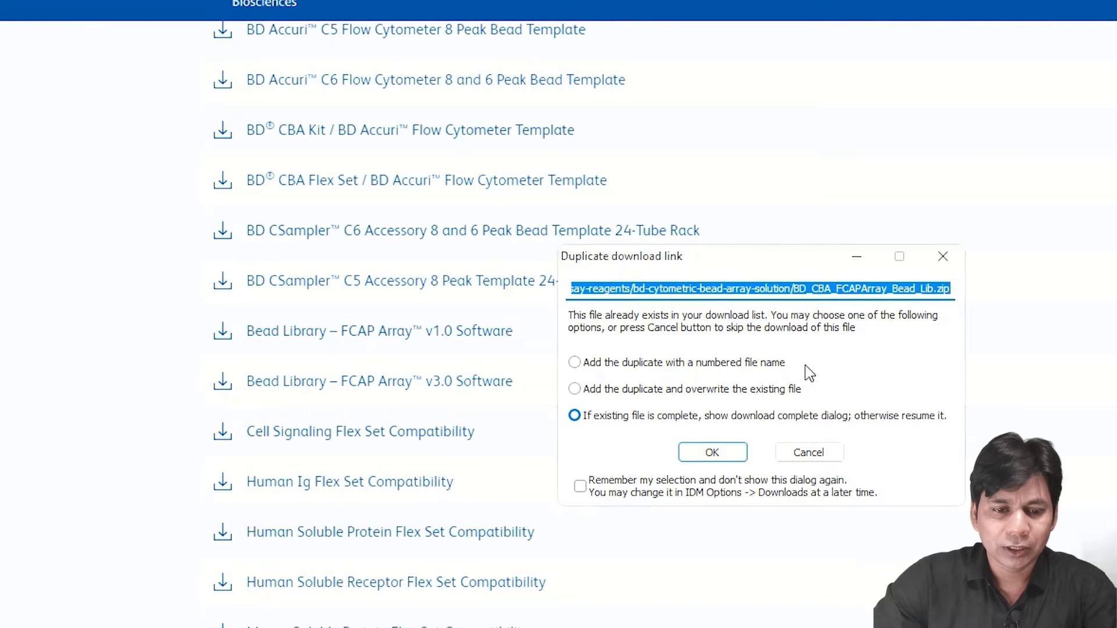
click(829, 457)
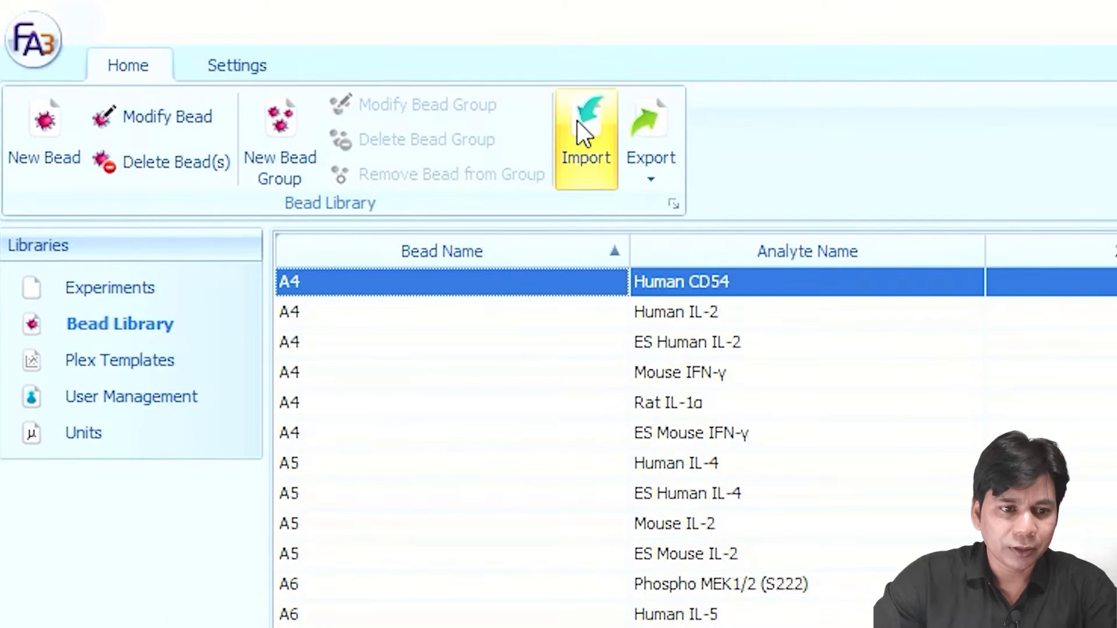
click(577, 121)
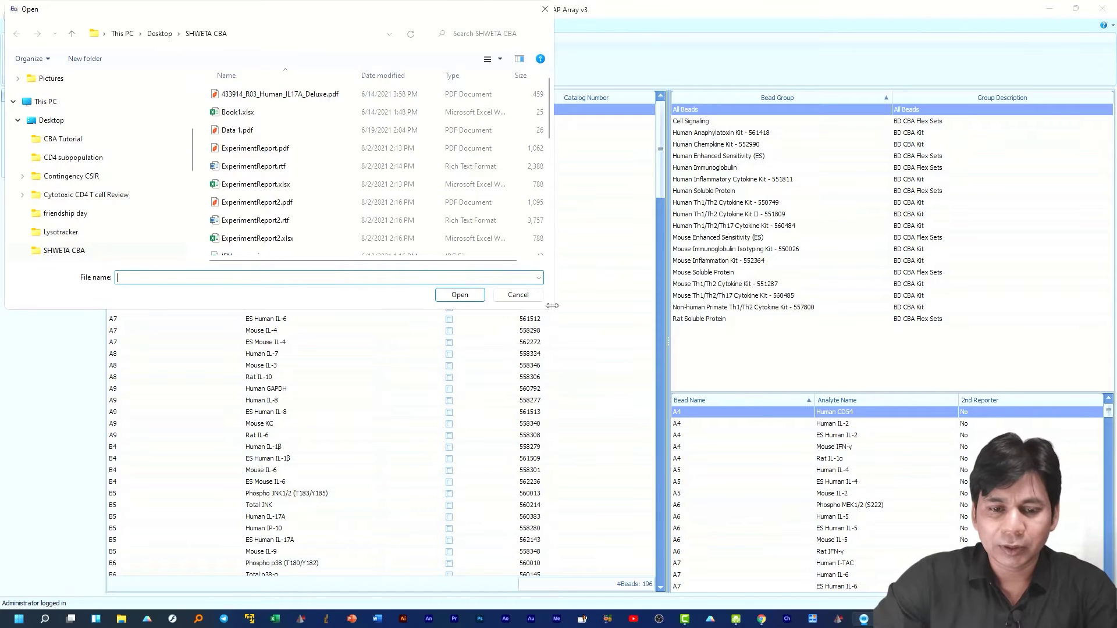
click(519, 295)
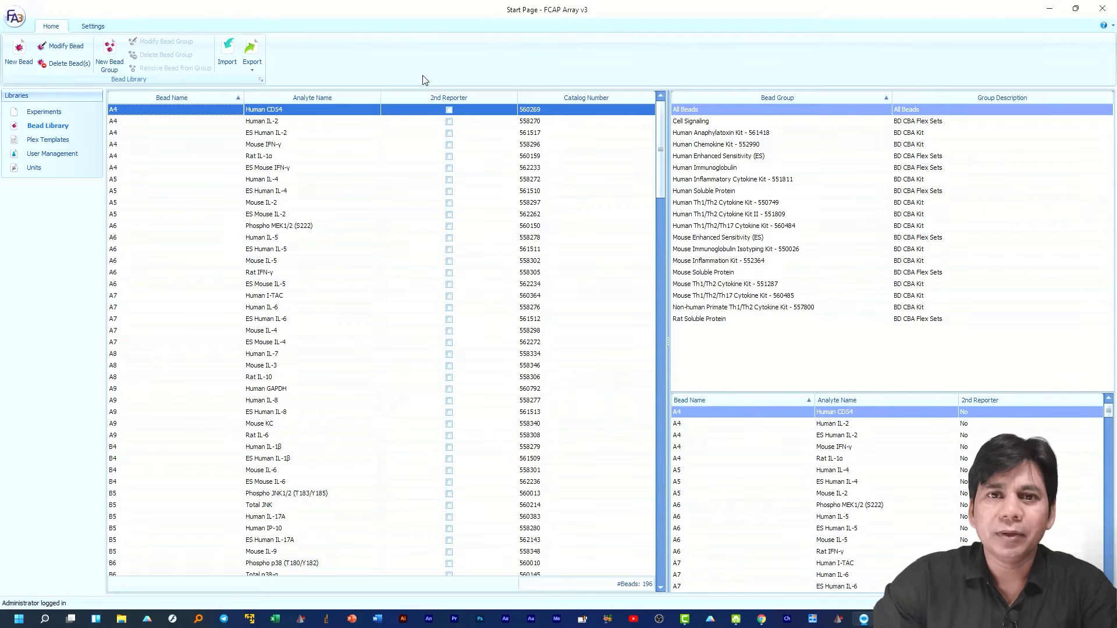
Create a 96-well experiment named 'Th1/Th2/Th17 Cytokine in Human Plasma'
click(43, 114)
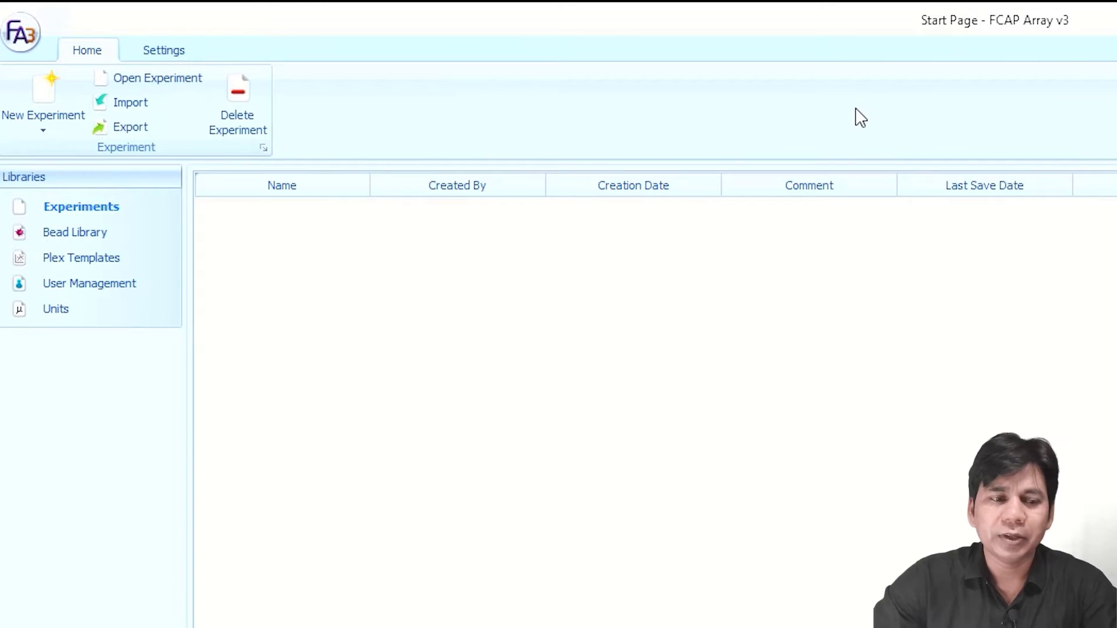
click(39, 93)
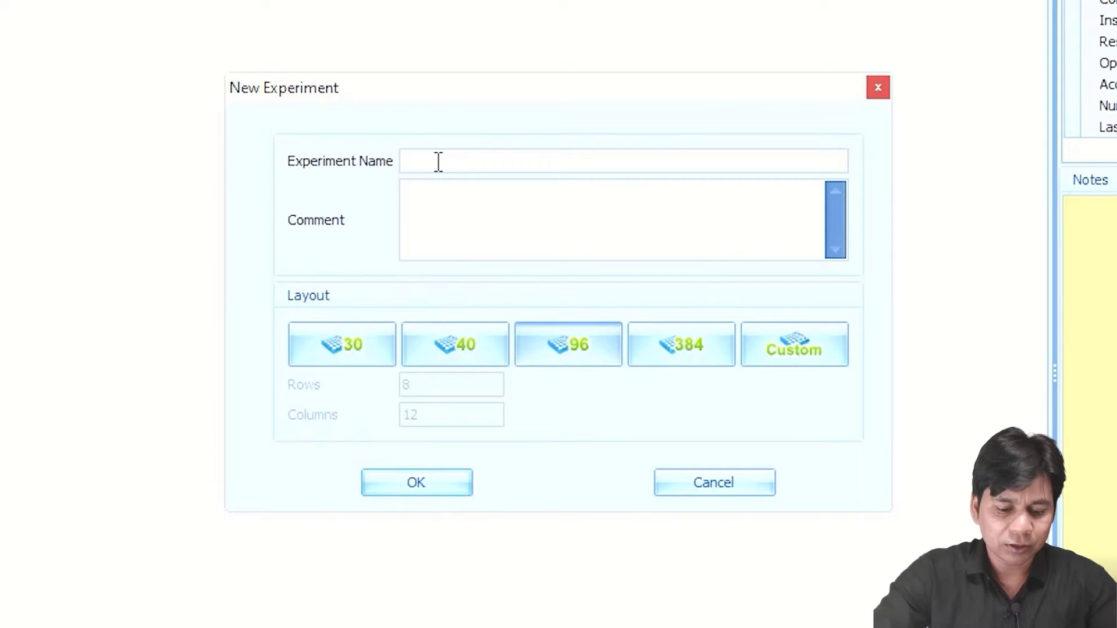
text(Th1/Th2/Th17 Cytokine in Human Plasma)
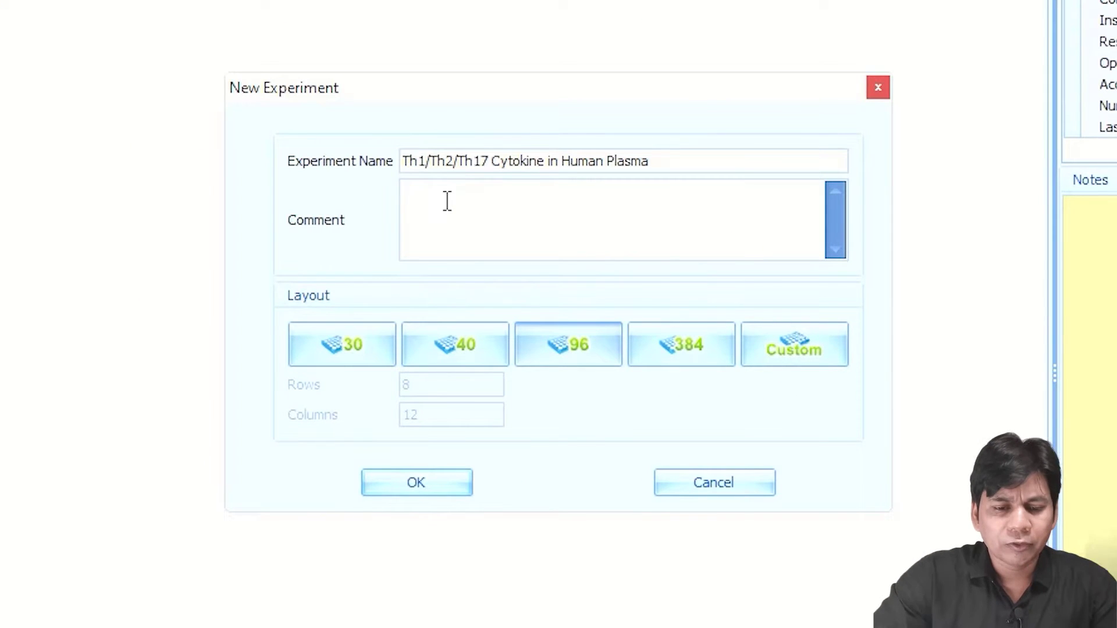
click(498, 201)
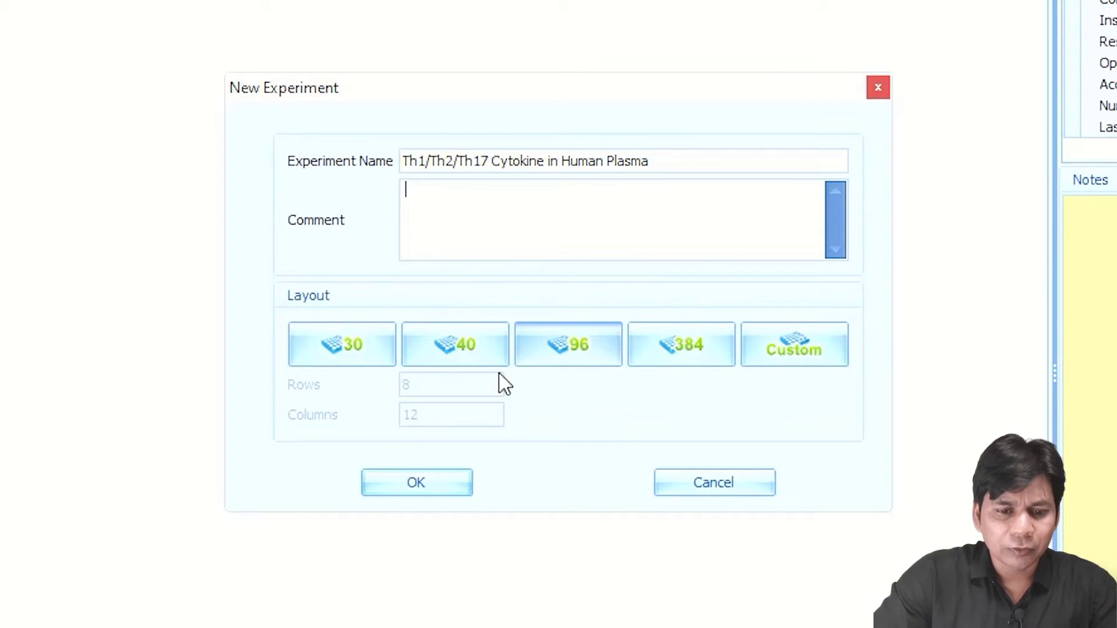
click(569, 345)
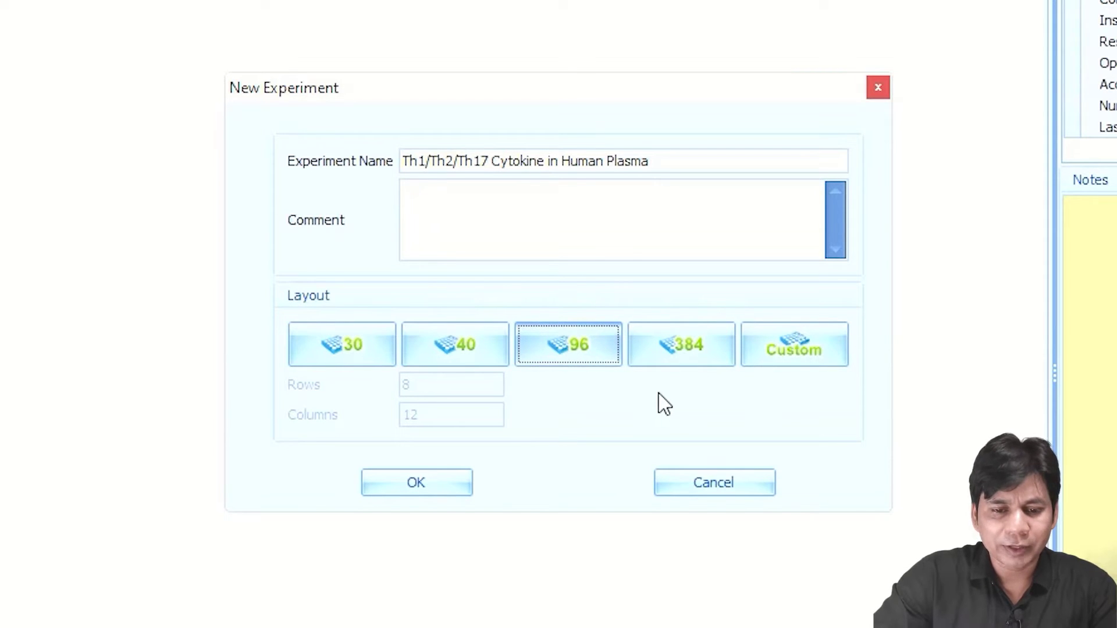
click(421, 486)
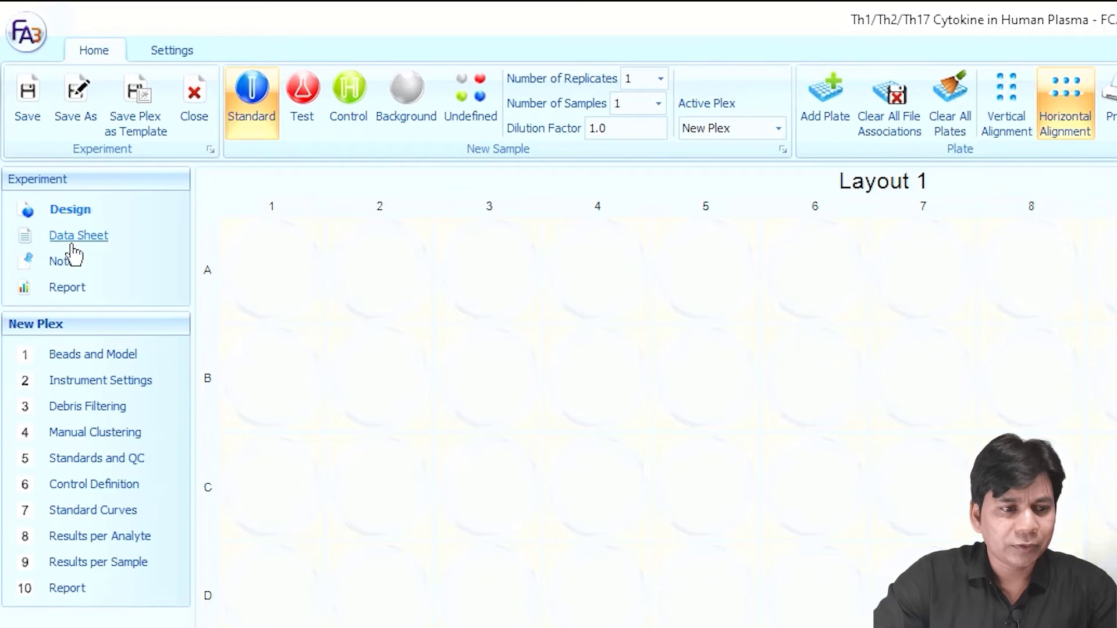
Check the data sheet, return to the Layout 1 design and choose Standard as the sample type
click(78, 239)
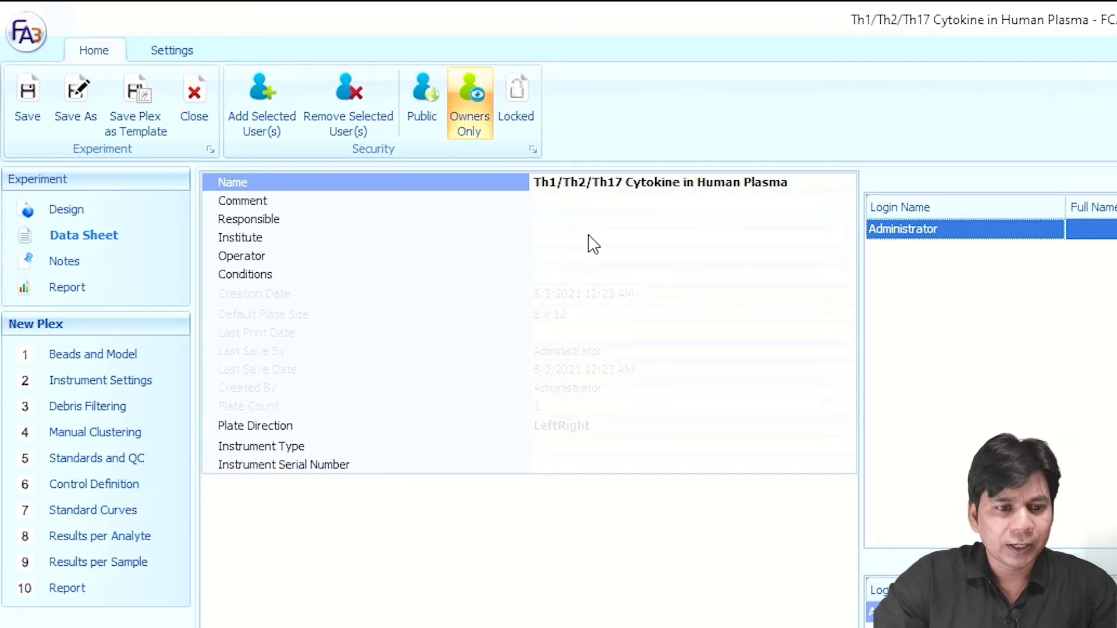
click(78, 213)
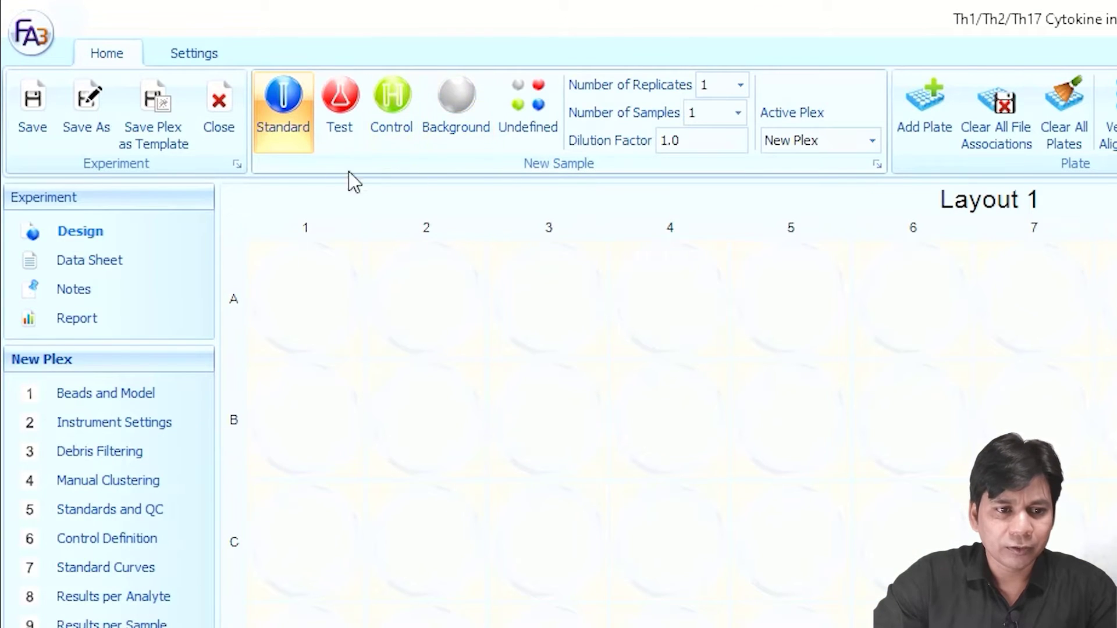
click(277, 146)
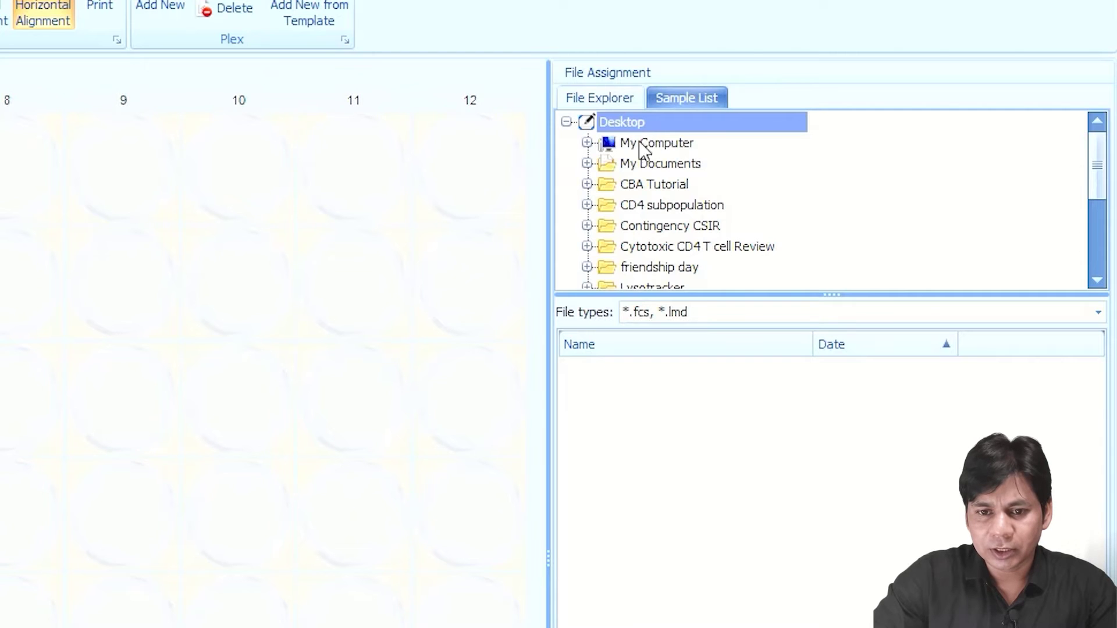
Assign the ten CBA Tutorial standard .fcs files to the row A wells
click(605, 185)
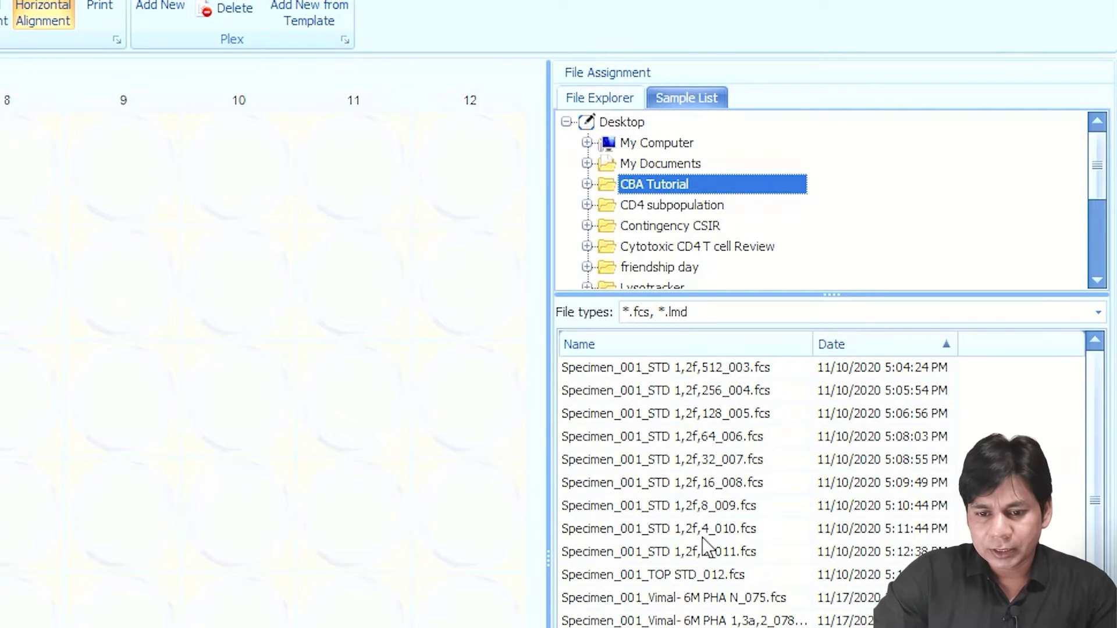
click(690, 374)
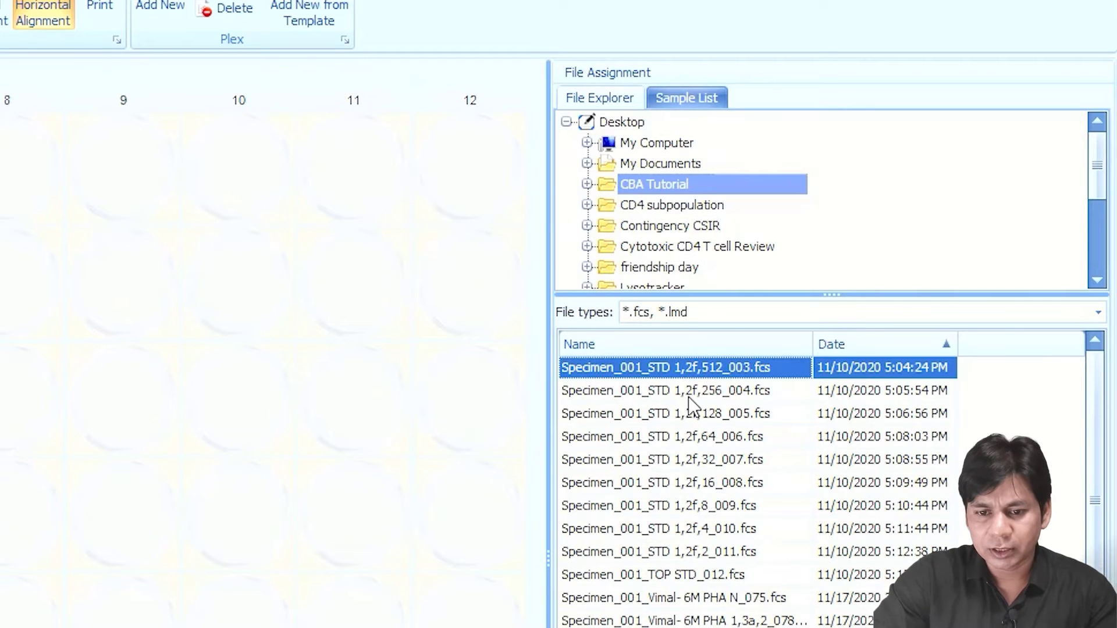
shift+click(720, 576)
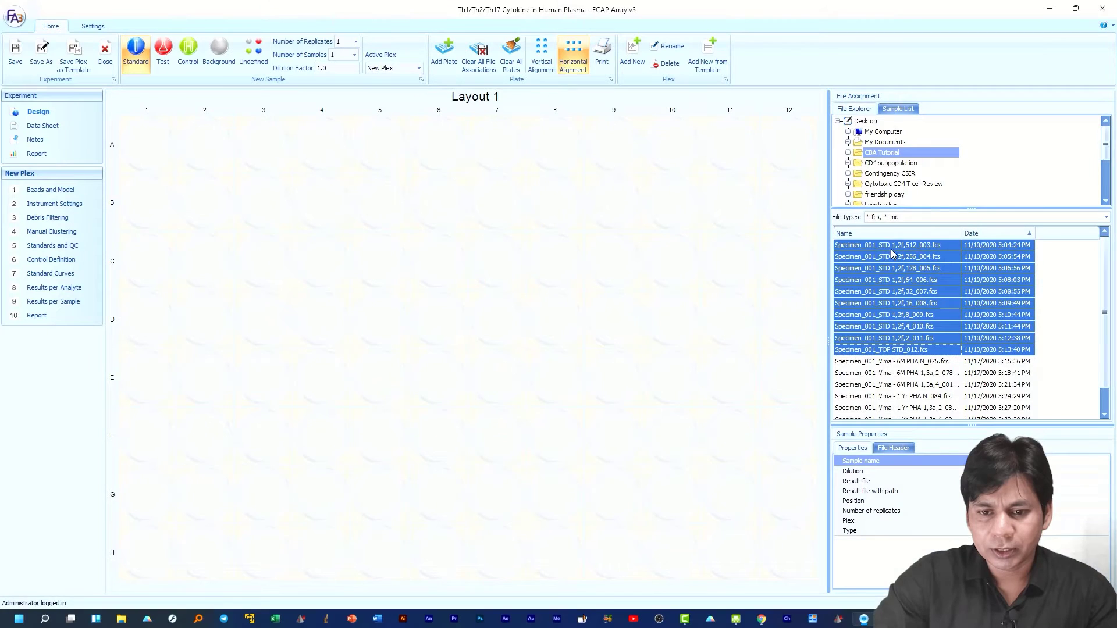
drag(893, 253, 140, 135)
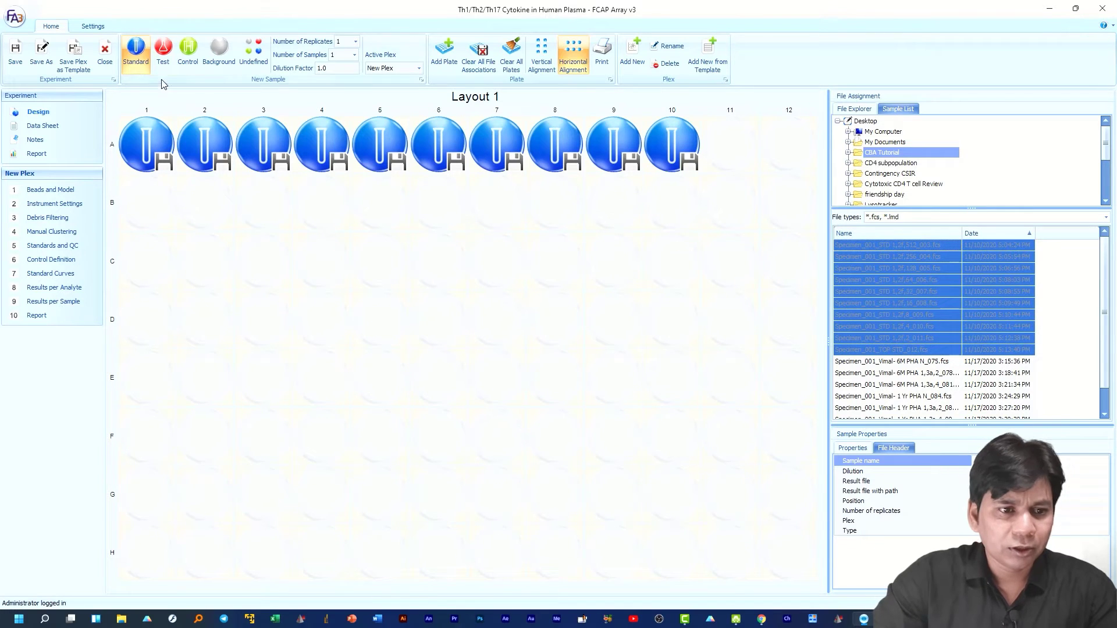
Assign six test sample files to the plate and inspect standard well A1's properties
click(163, 56)
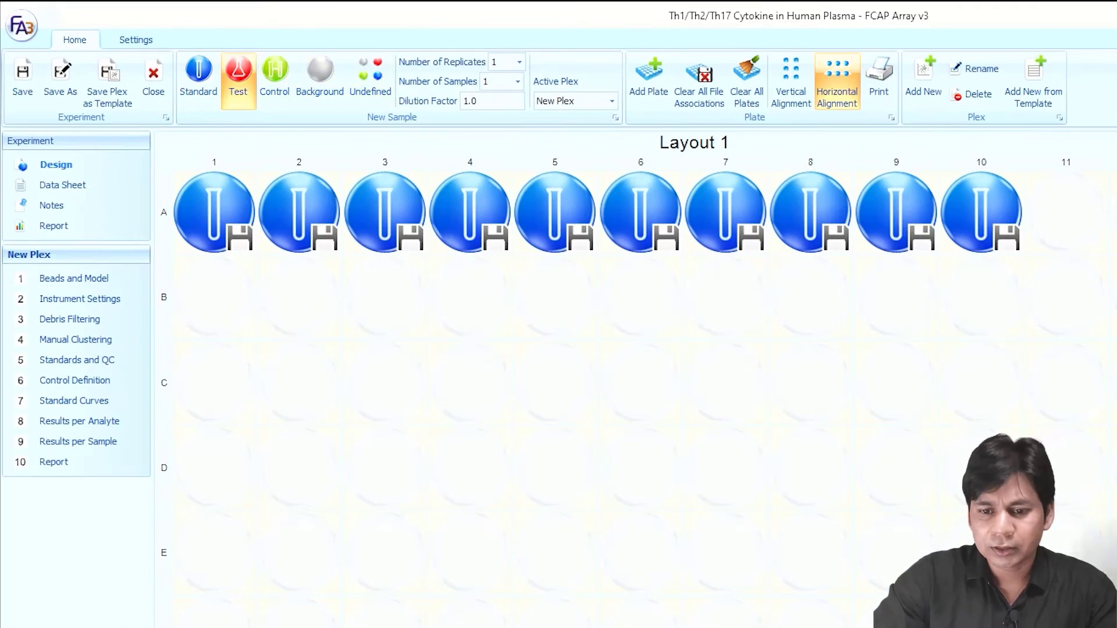
click(896, 350)
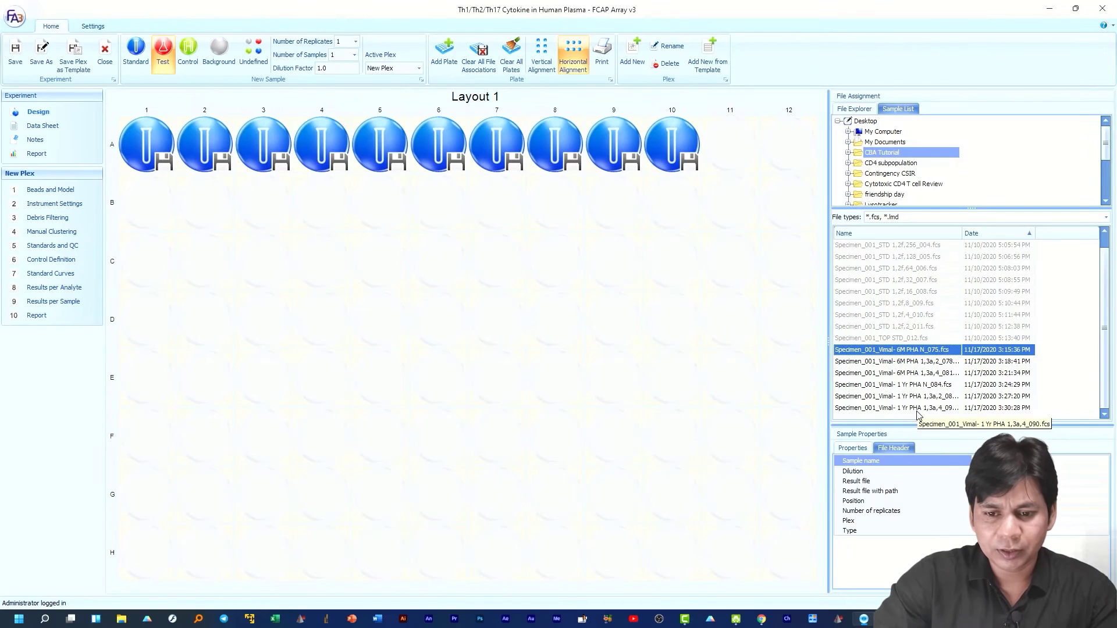
shift+click(896, 407)
drag(896, 407, 748, 150)
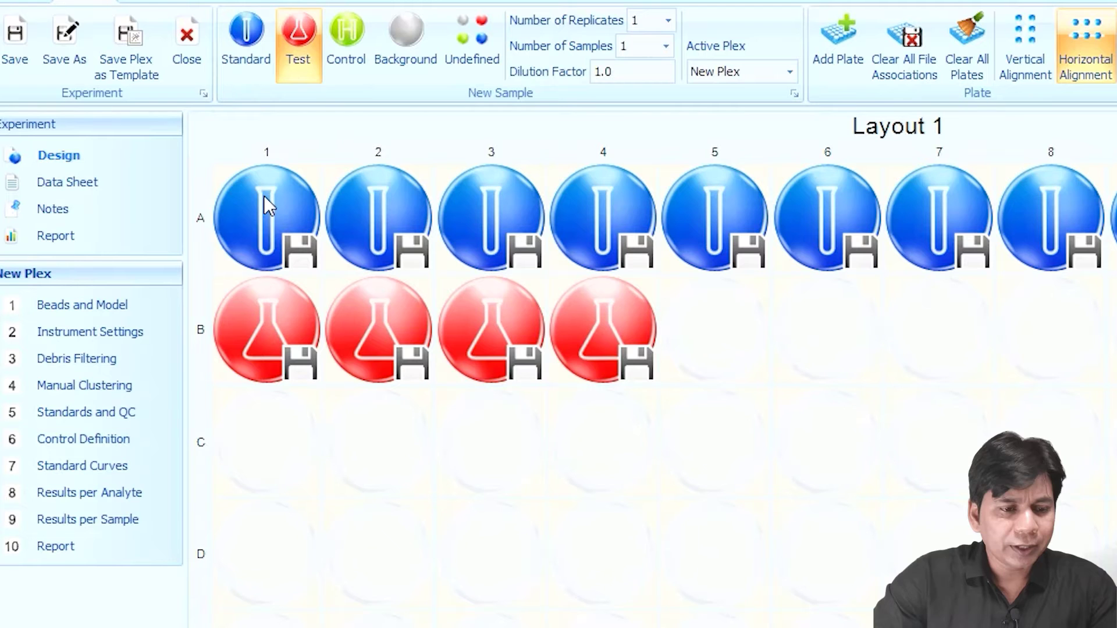
click(150, 135)
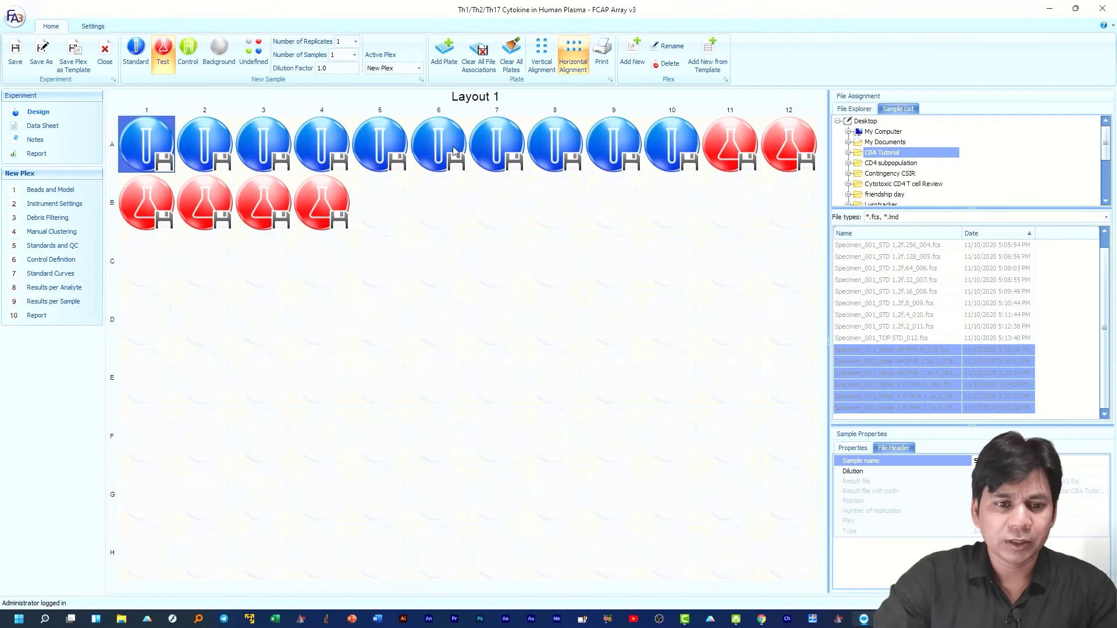
Empty well B4 and refill it with the last 1 Yr PHA test file
click(440, 139)
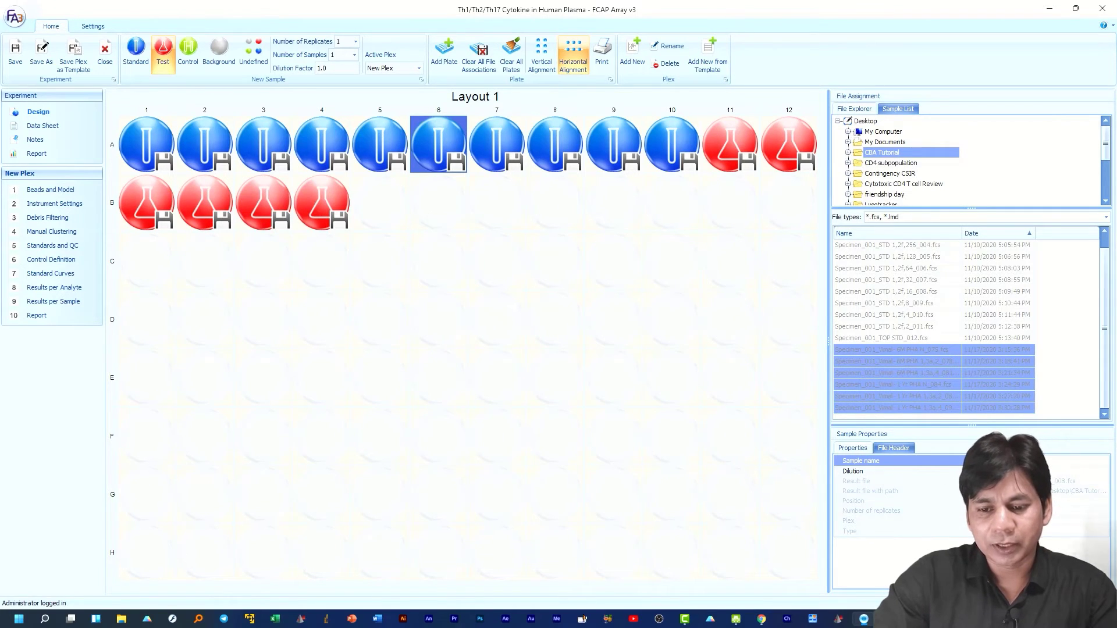
click(326, 202)
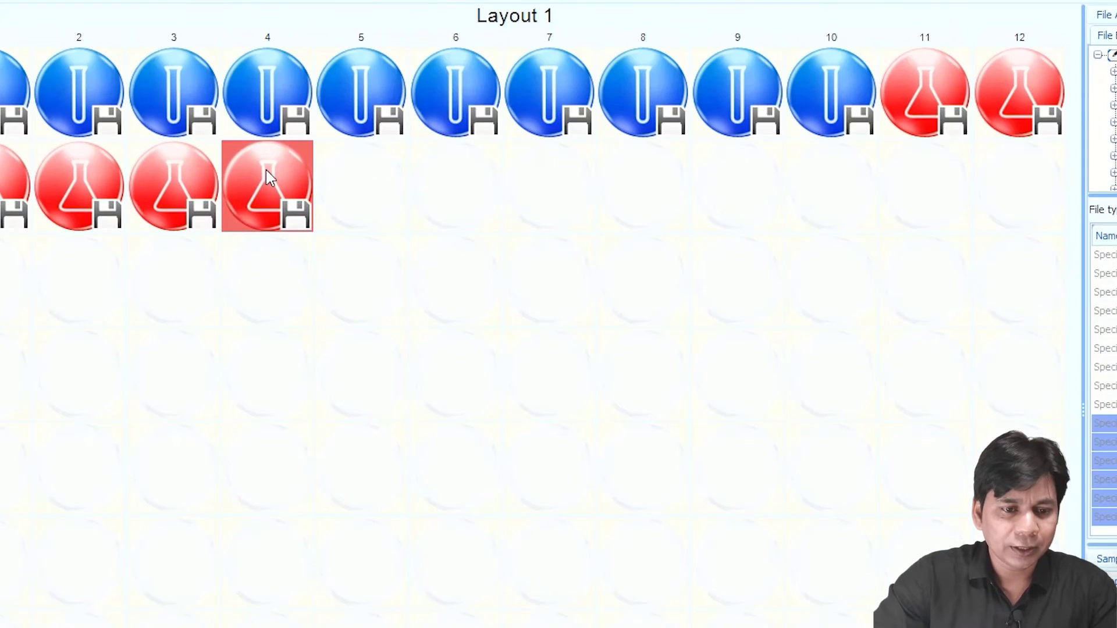
right_click(320, 192)
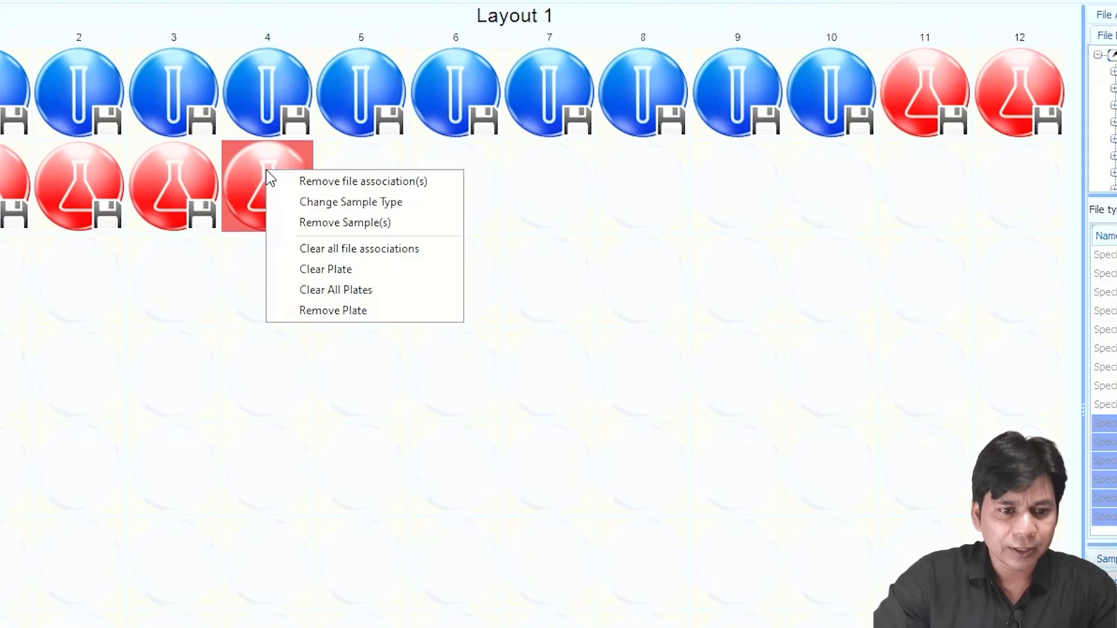
click(331, 225)
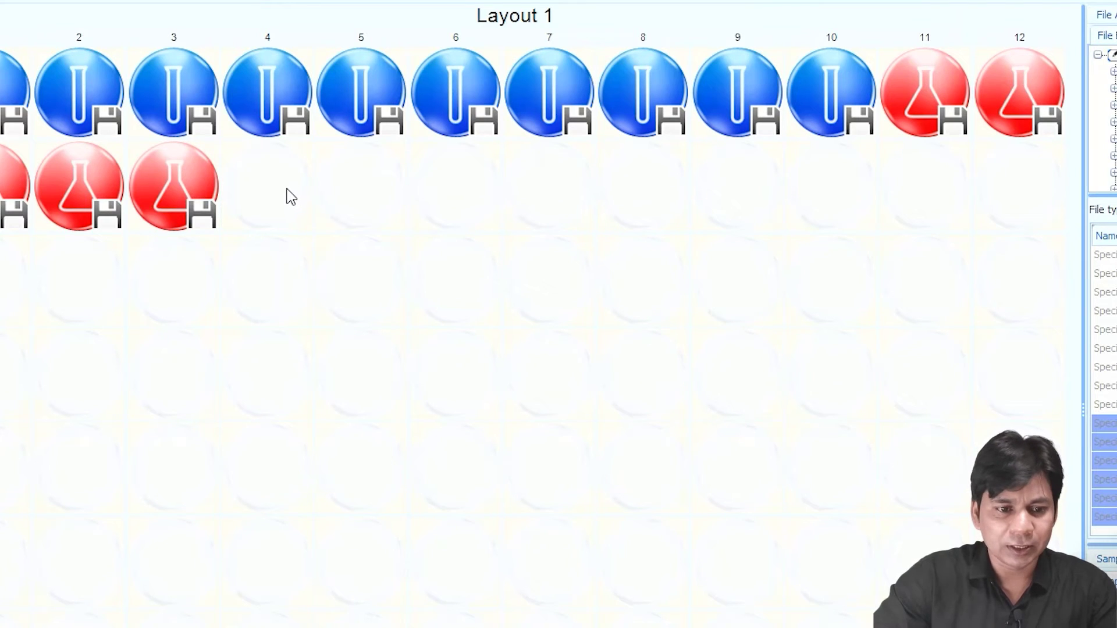
click(998, 407)
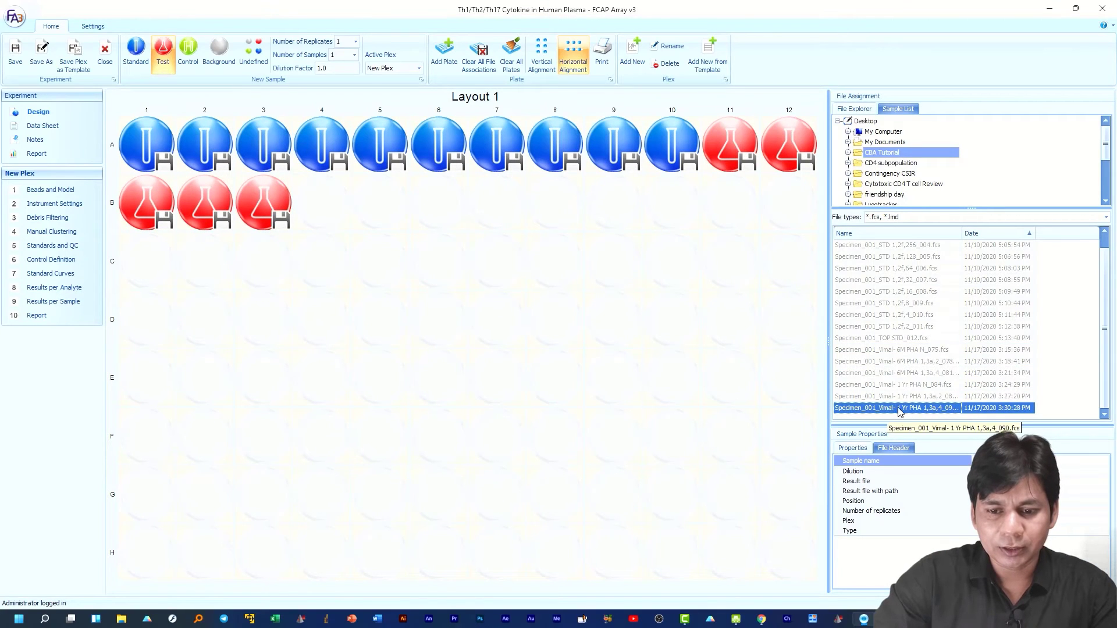
drag(899, 410, 335, 203)
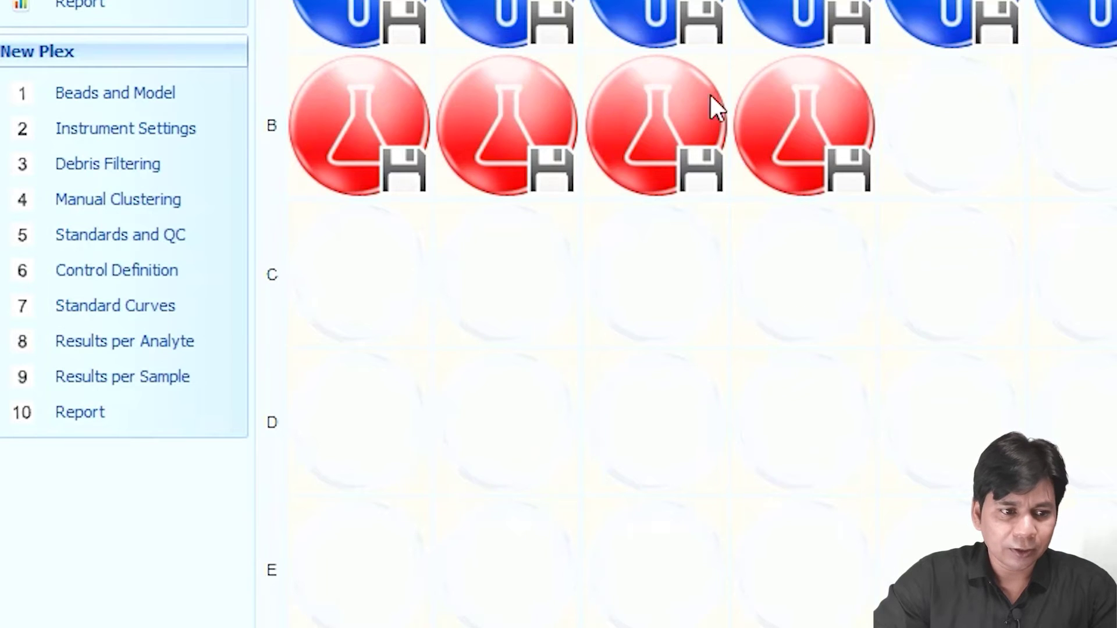
Add the seven Human Th1/Th2/Th17 Cytokine Kit 560484 beads, IL-17A to IL-2, to the plex
click(147, 99)
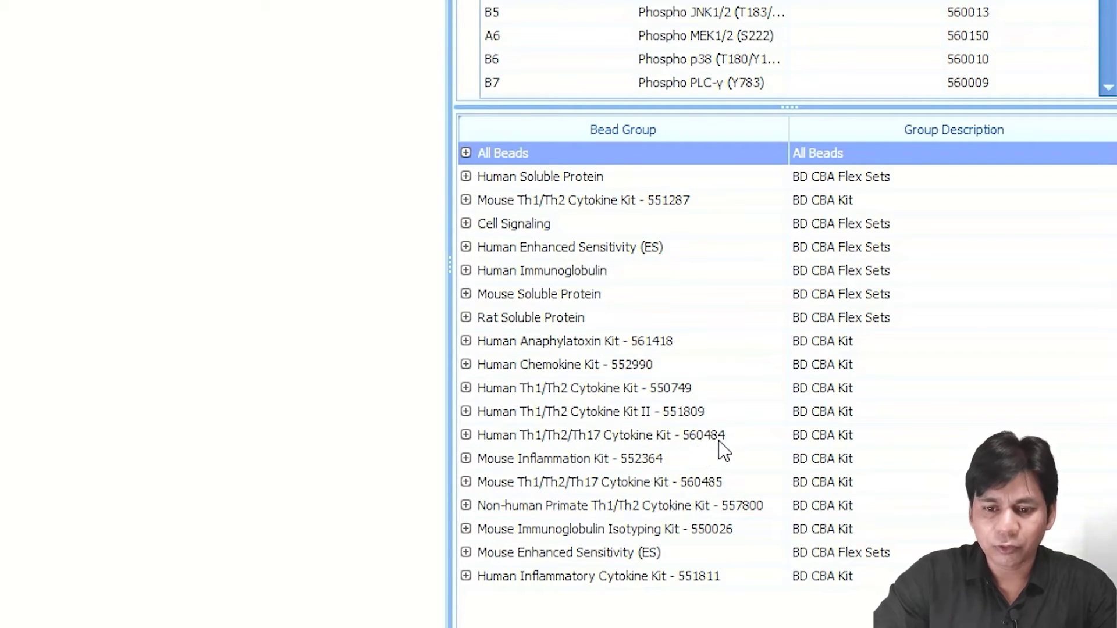
drag(634, 439, 0, 0)
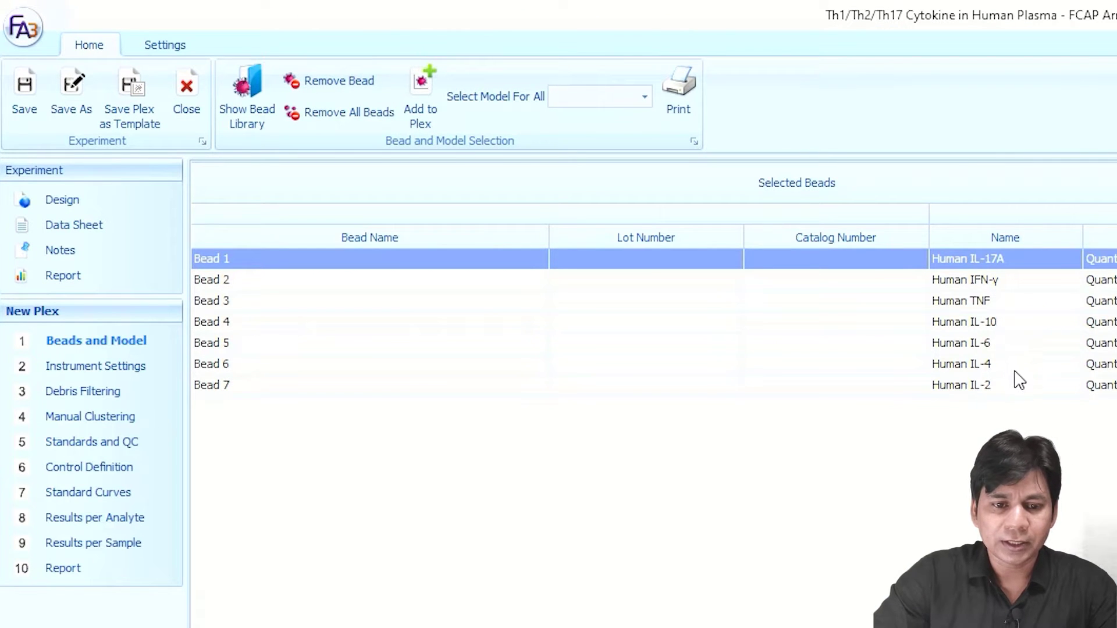
click(99, 370)
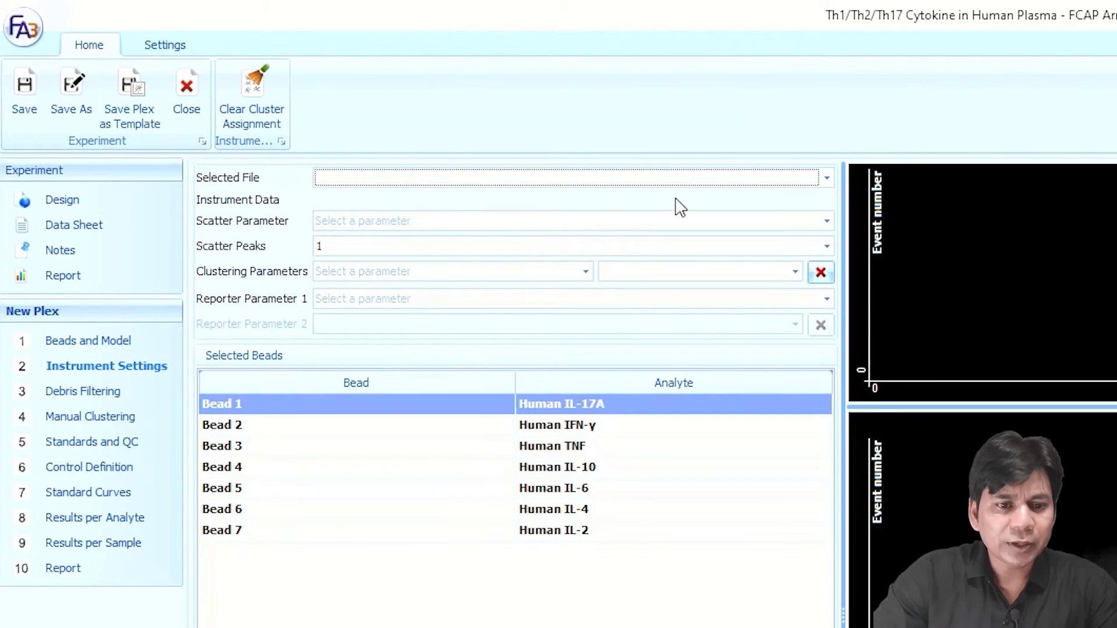
Base instrument settings on Specimen_001_STD 1,2f,16_008.fcs, then switch to the kit PDF
click(352, 183)
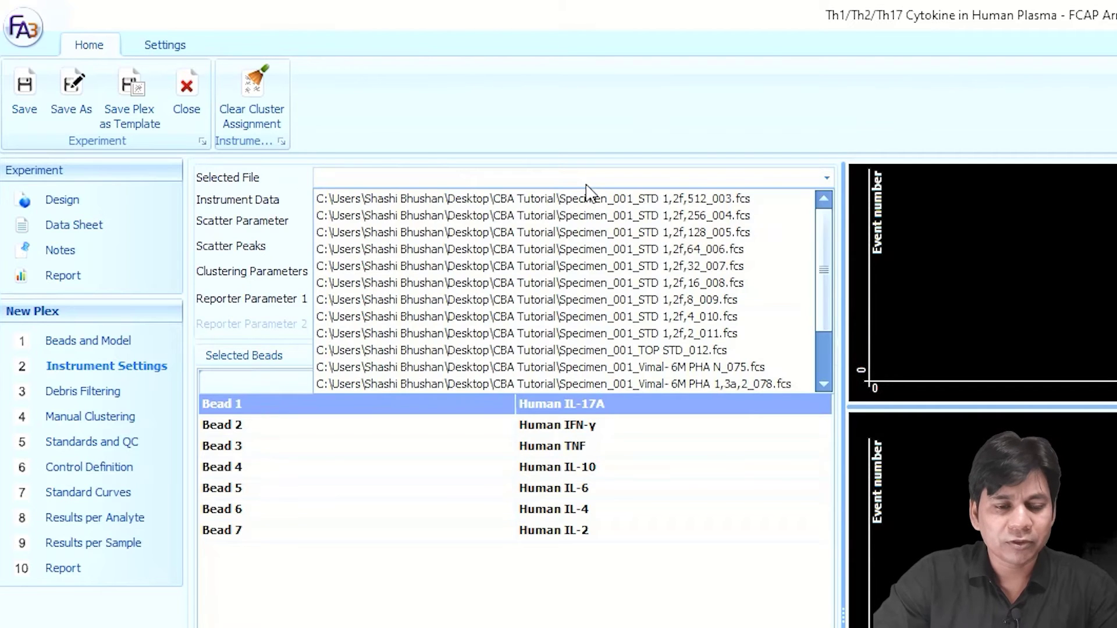
click(621, 283)
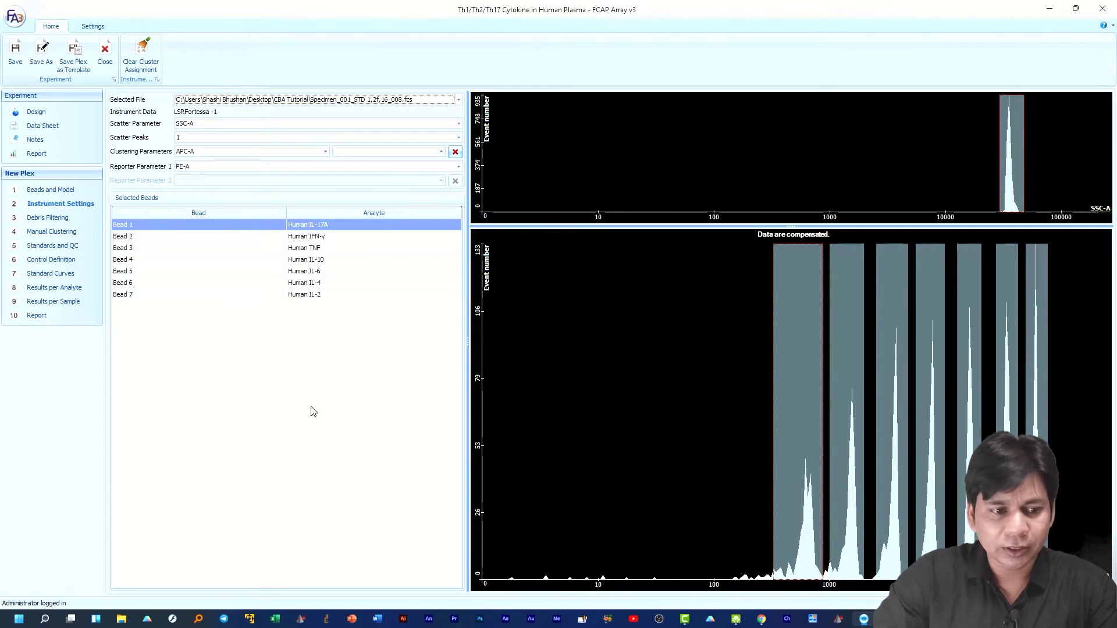
key(alt+Tab)
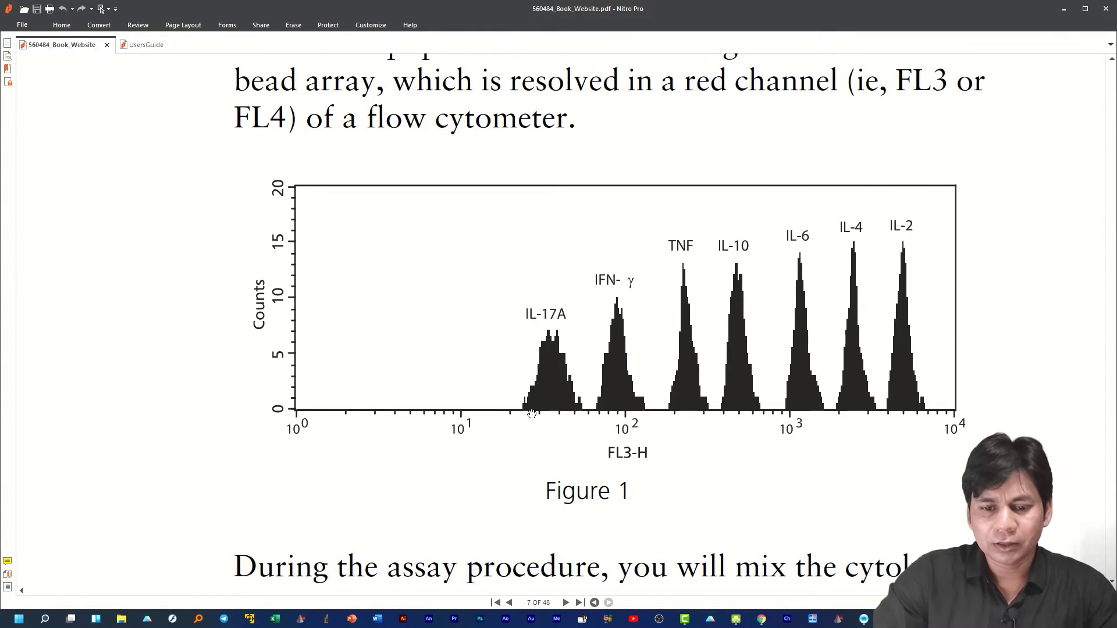
After checking the manual's Figure 1 bead peaks, return to FCAP Array
click(865, 619)
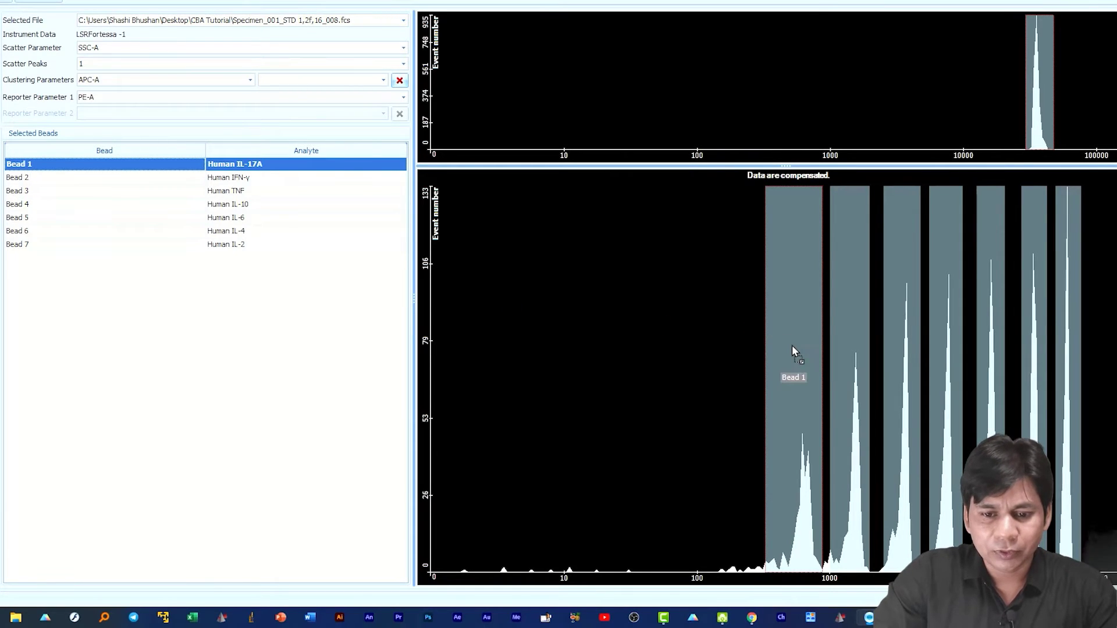
Clear the Bead 1 gate and assign Beads 1 to 7 to the seven peak gates in order
right_click(793, 378)
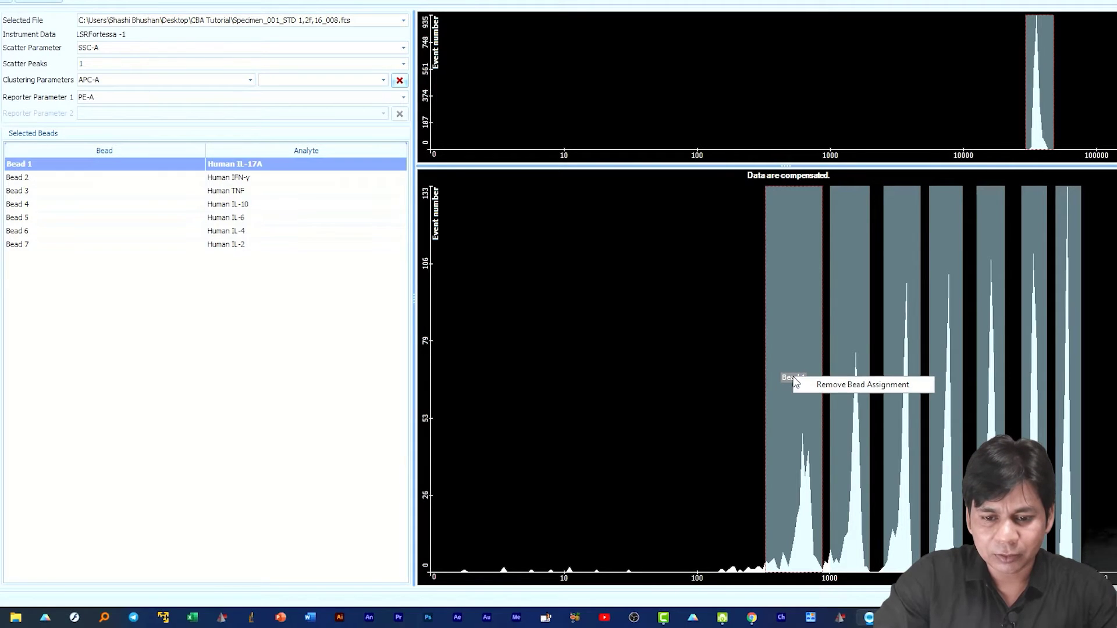
click(865, 386)
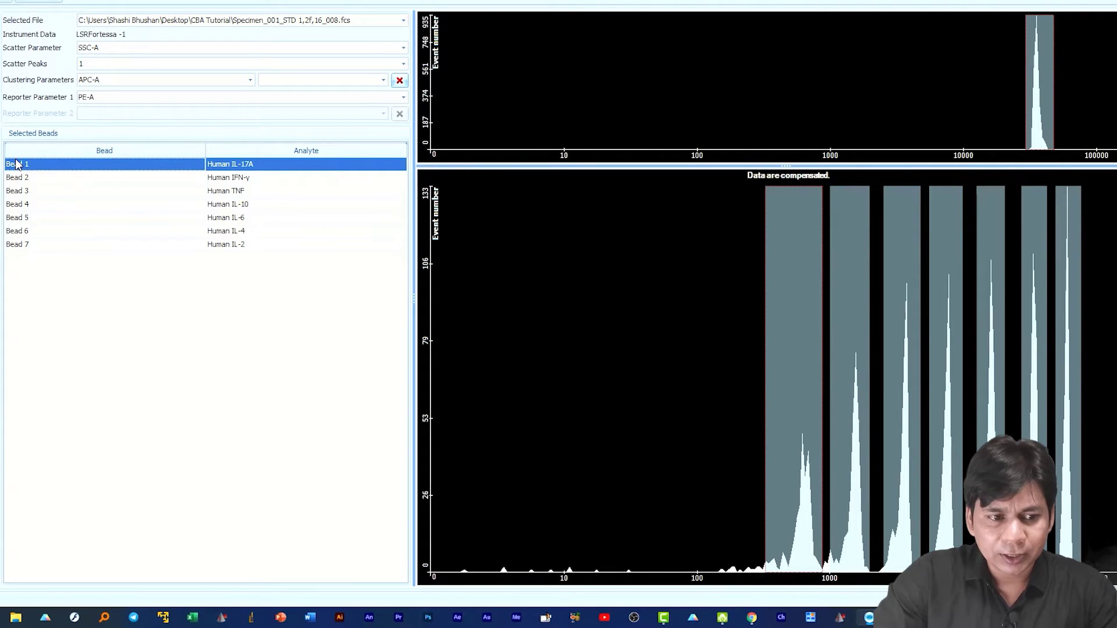
click(797, 370)
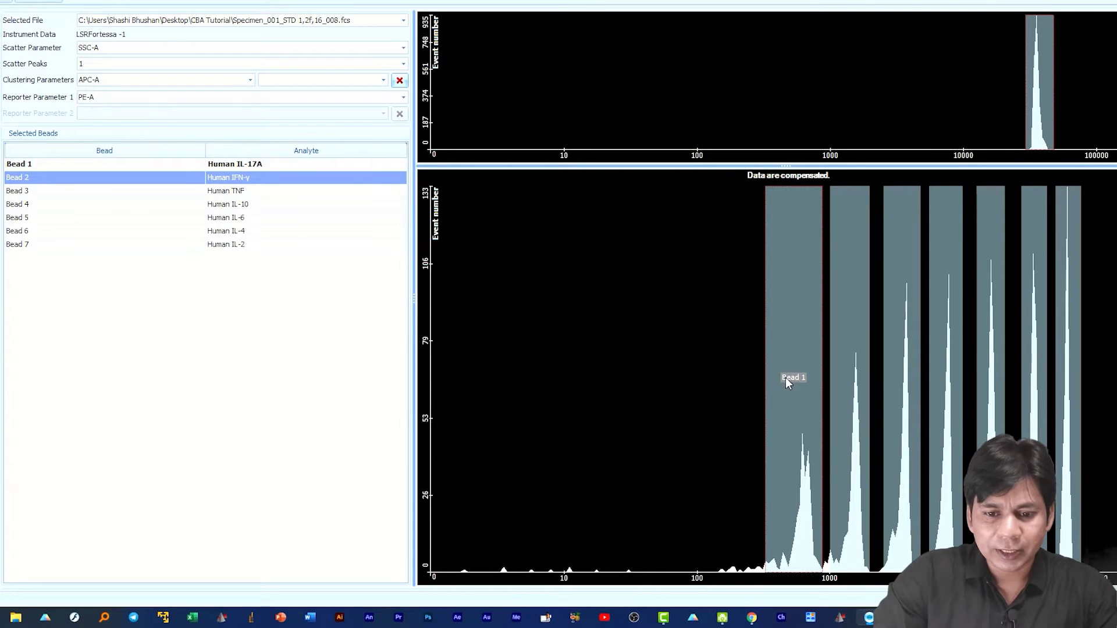
click(856, 375)
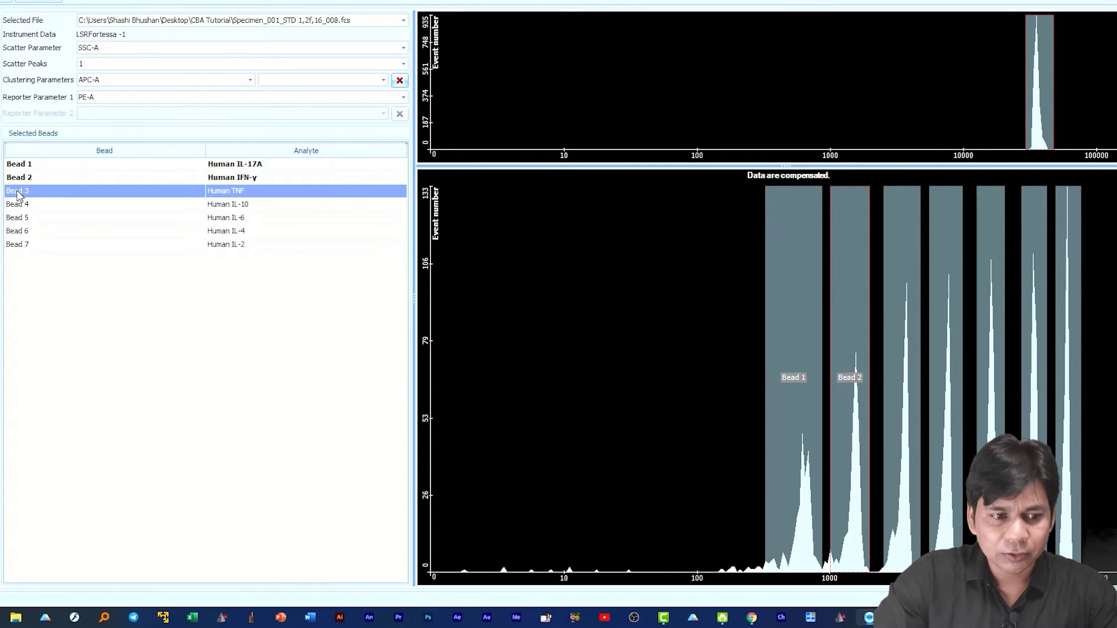
click(902, 363)
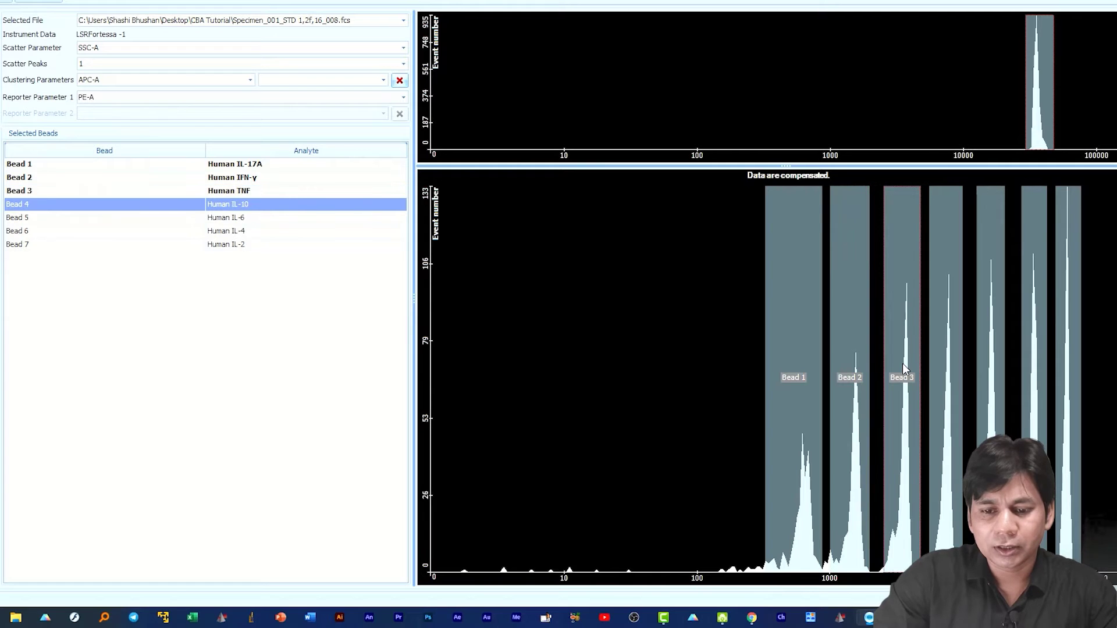
click(948, 370)
click(1001, 375)
click(1036, 371)
click(1064, 372)
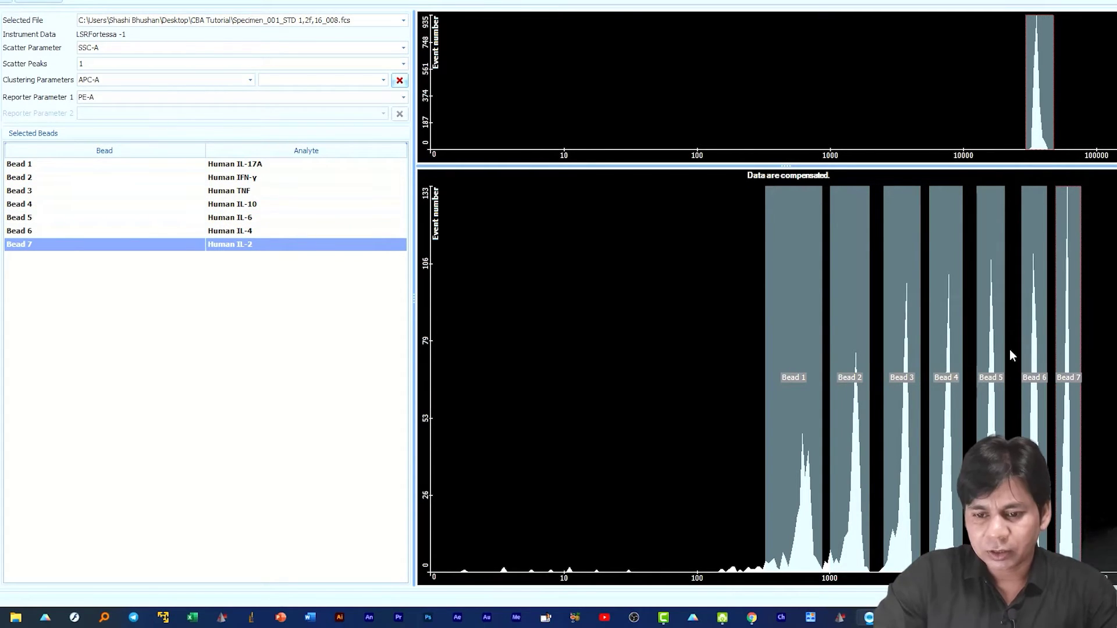
Reassign Bead 7 to the last gate and start the debris filtering analysis
right_click(1068, 379)
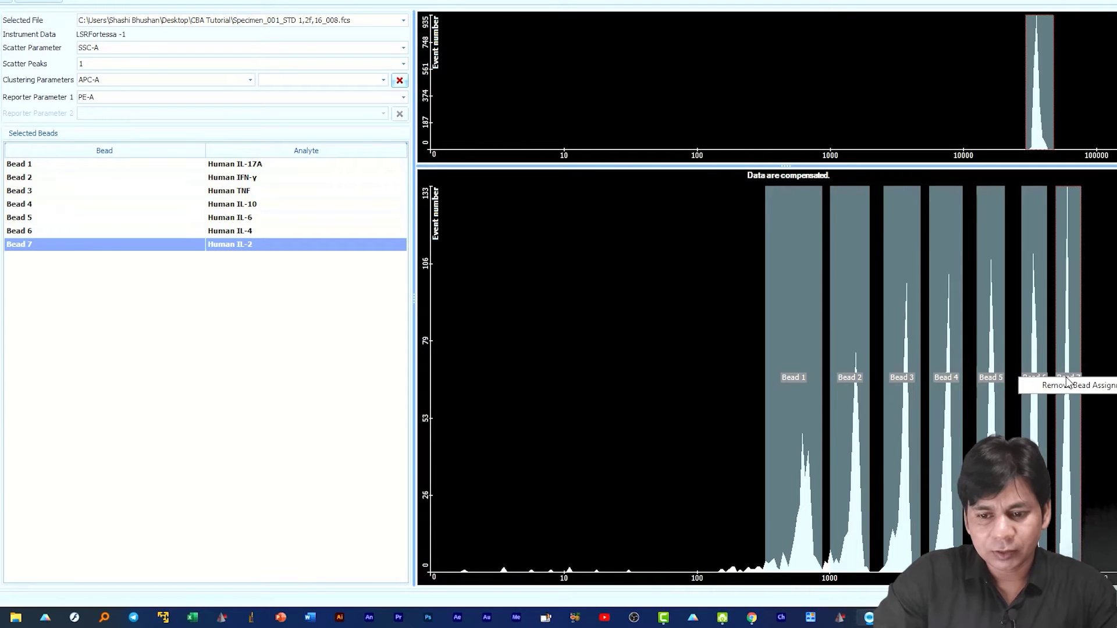
click(1070, 385)
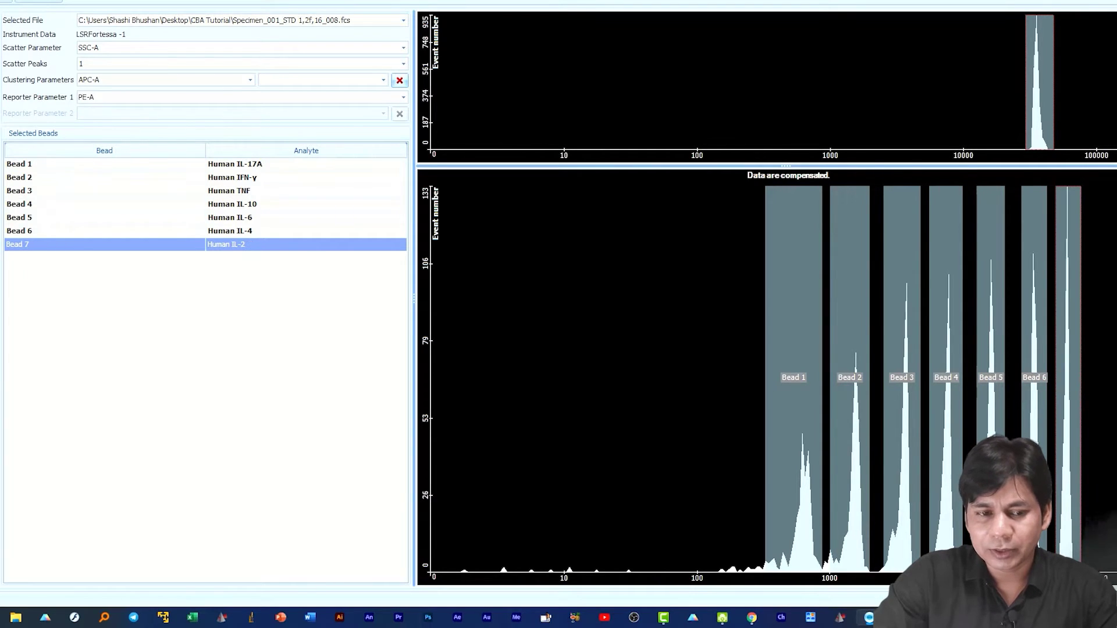
click(39, 243)
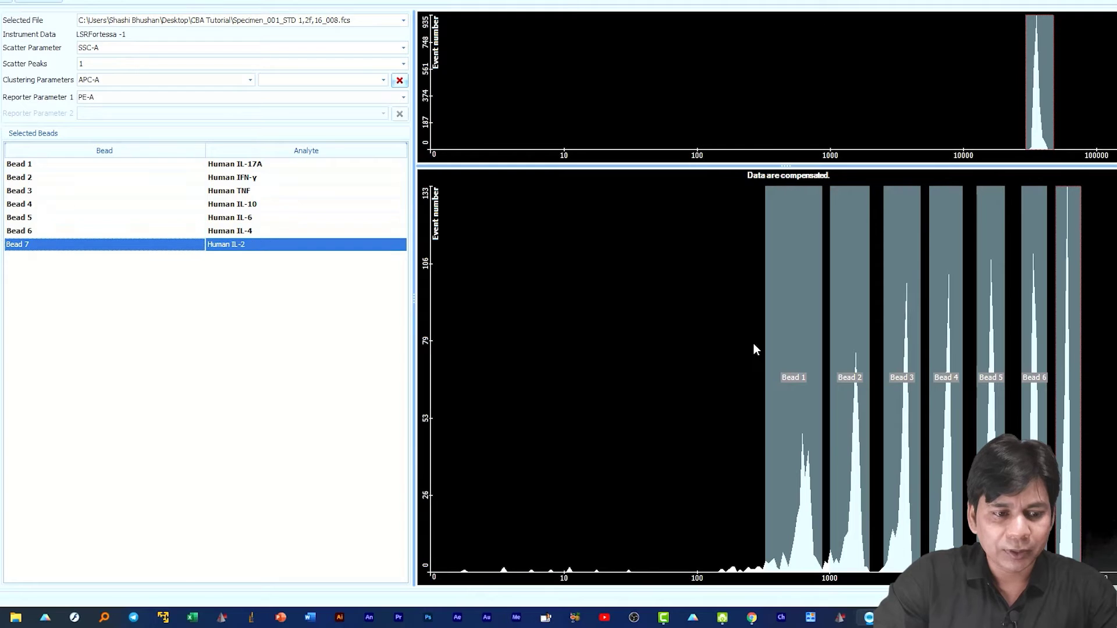
click(1067, 361)
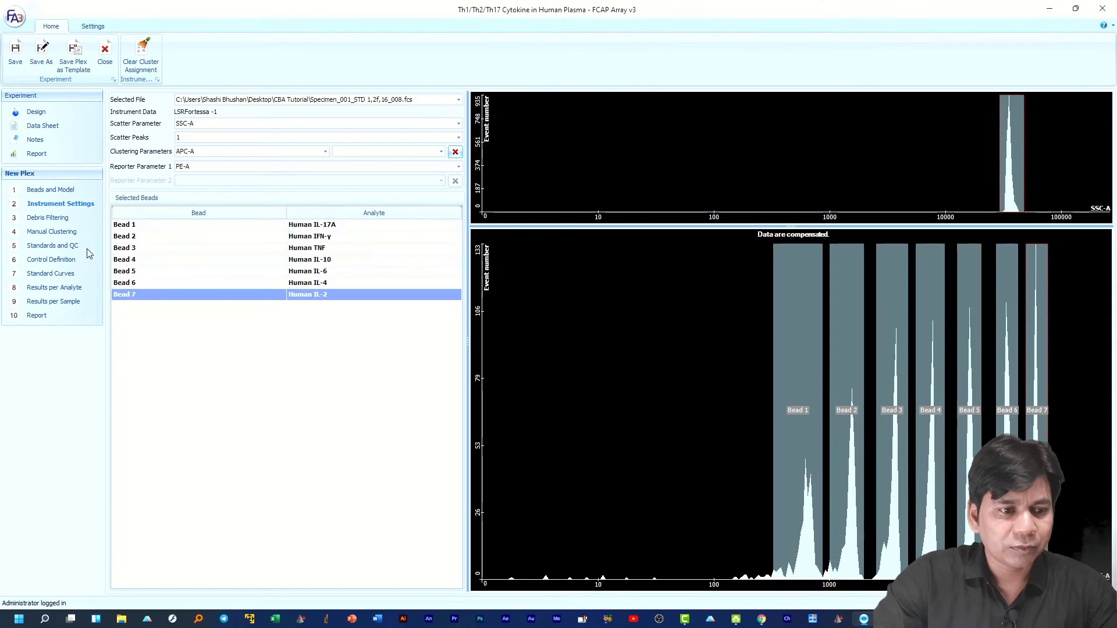
click(61, 218)
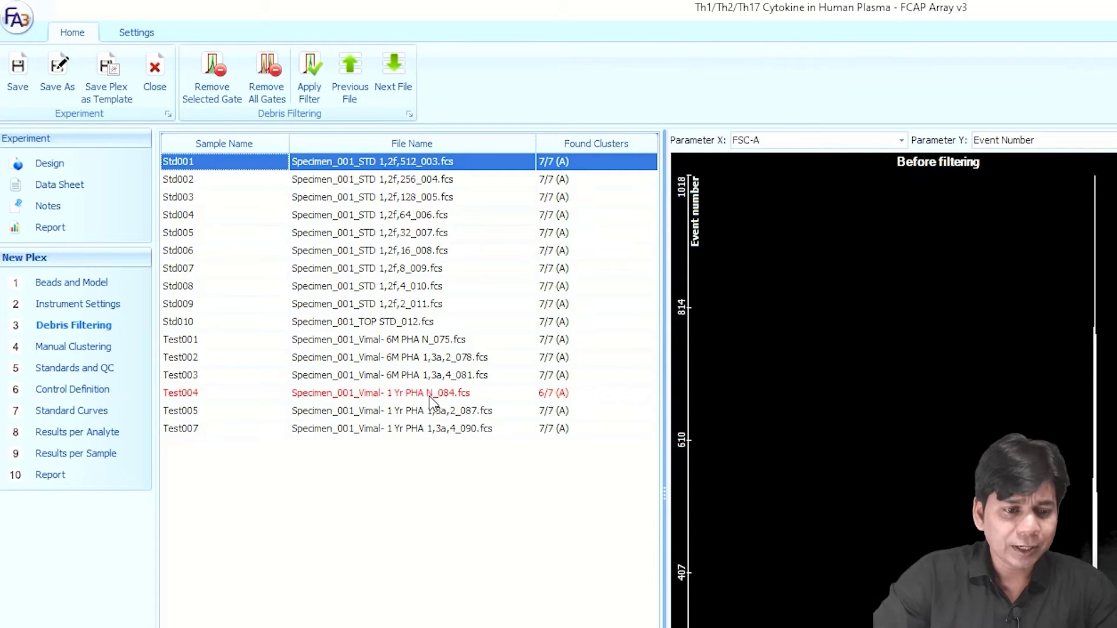
After confirming only Test004 shows 6/7 clusters, proceed to Manual Clustering
click(62, 349)
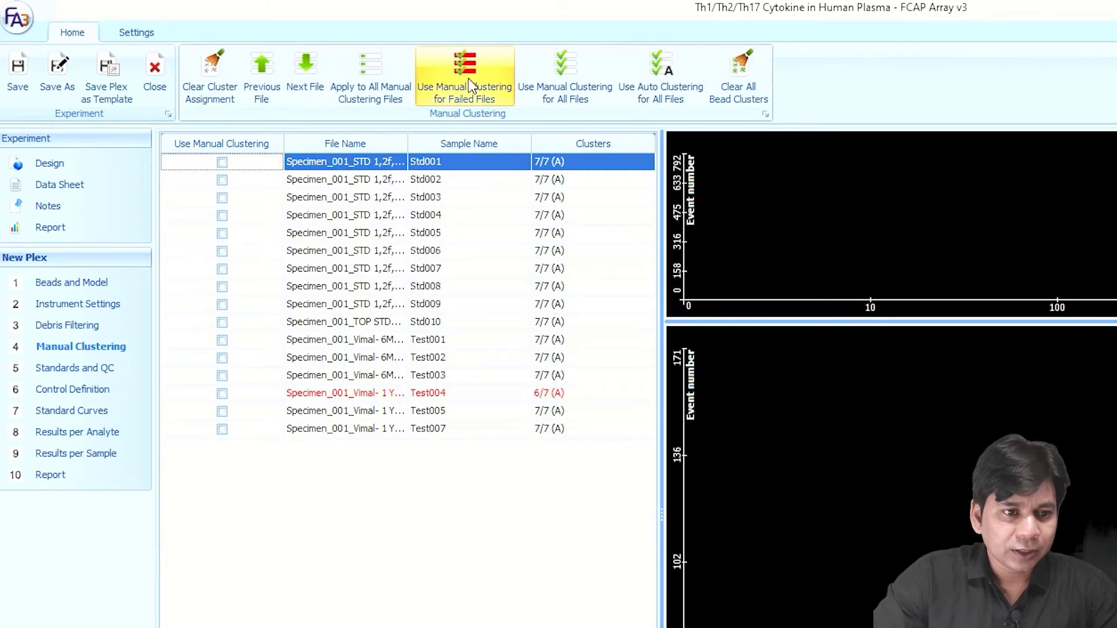
Manually cluster Test004 by assigning Beads 1–7 to its seven peaks, then go to Standards and QC
click(222, 394)
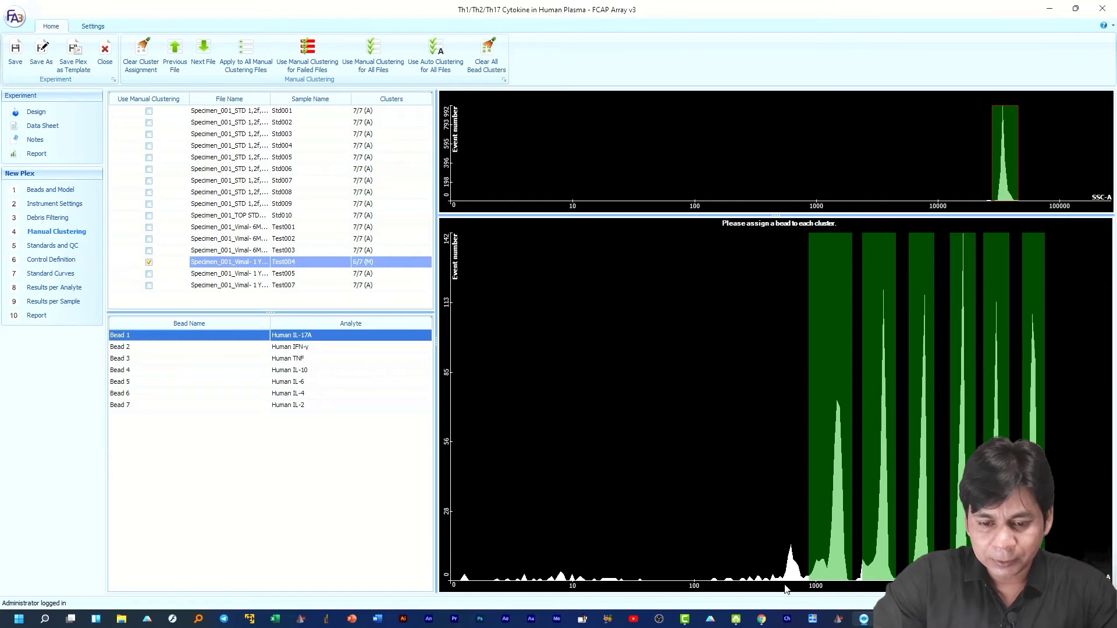
drag(779, 573, 804, 549)
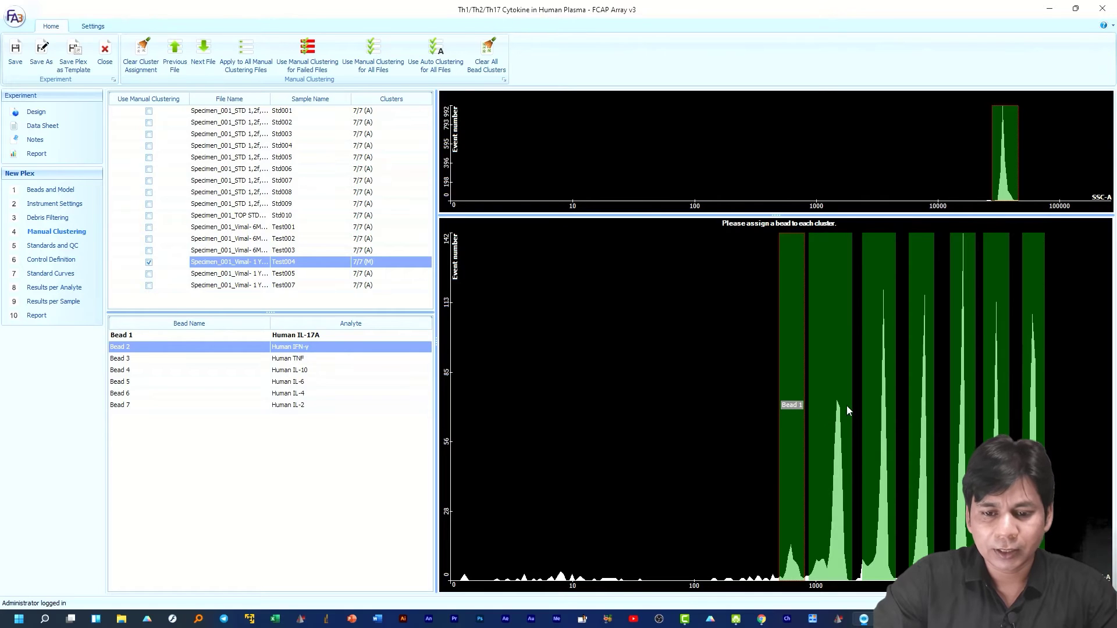
click(831, 393)
click(878, 397)
click(929, 405)
click(962, 405)
click(996, 406)
click(1034, 401)
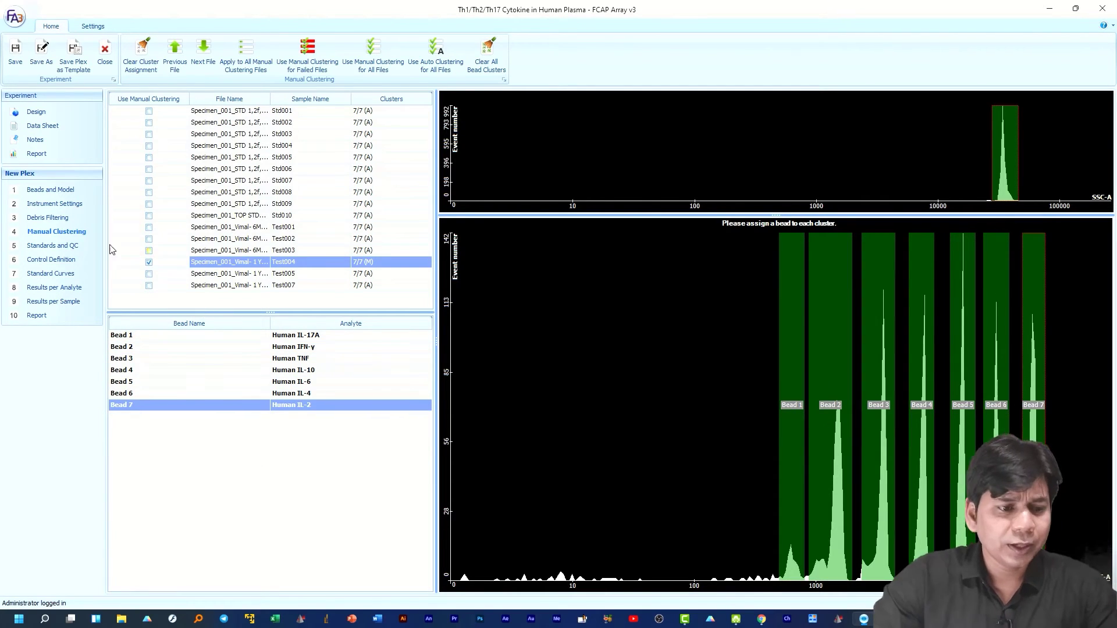
click(61, 248)
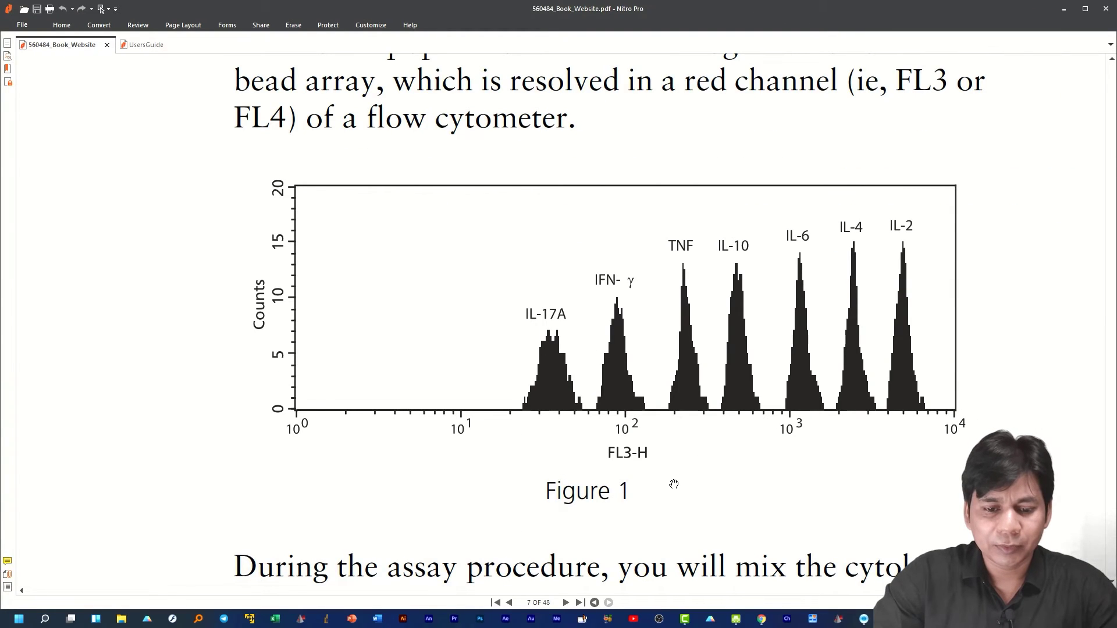
key(alt+Left)
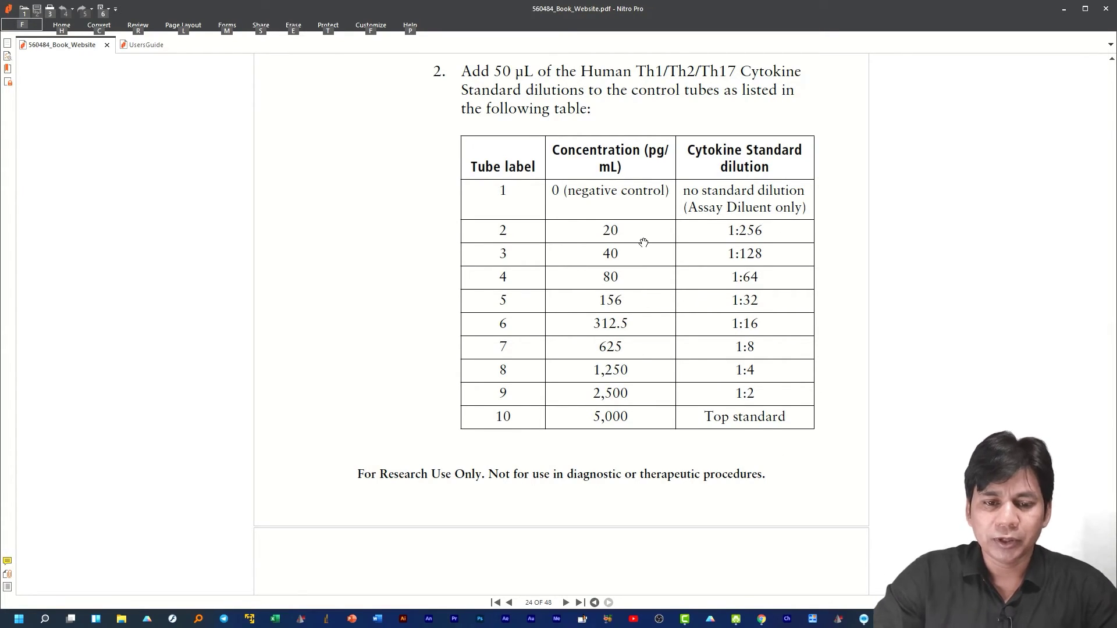
click(862, 621)
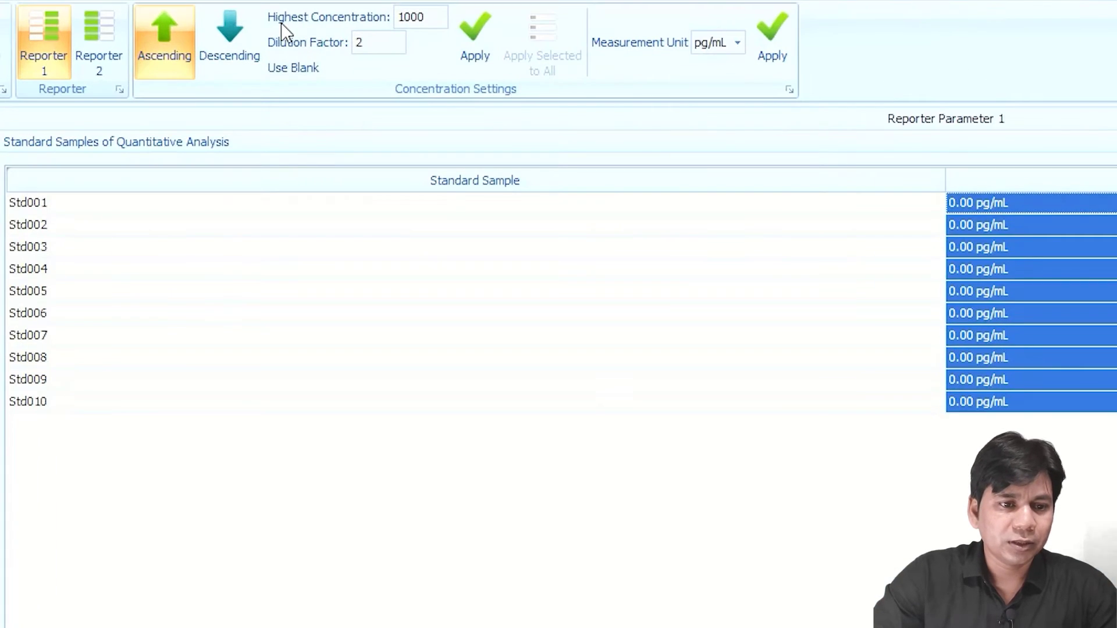
Set the standards' highest concentration to 5000 and check Control Definition for control samples
drag(435, 17, 392, 17)
text(5000)
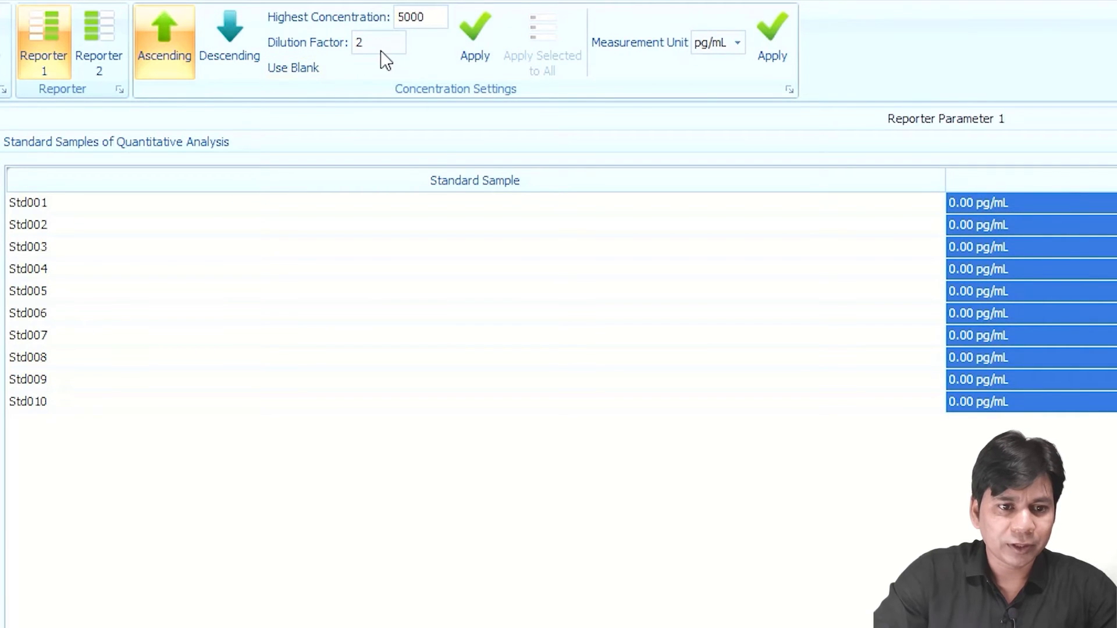
click(480, 23)
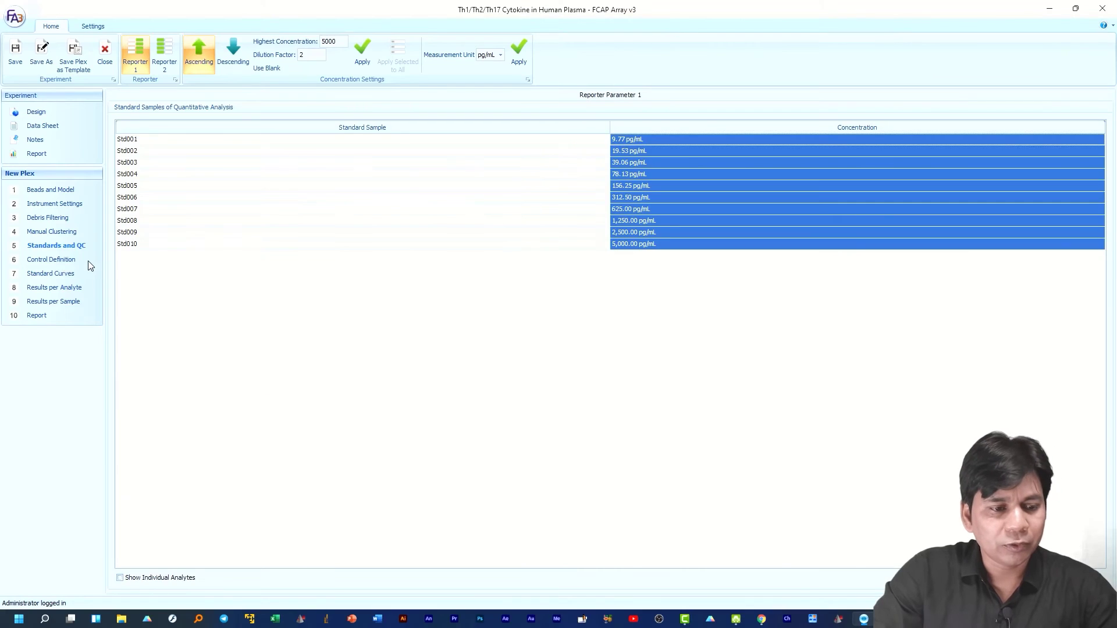
click(55, 259)
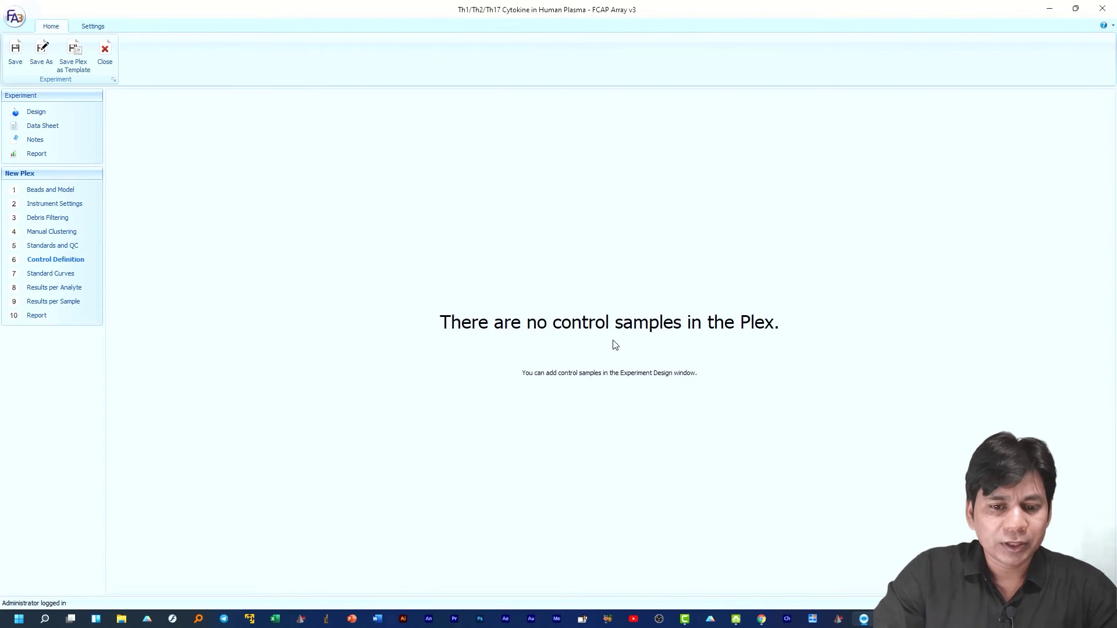
Calculate the seven beads' 5 Parameter Logistic standard curves and scroll through the charts
click(64, 274)
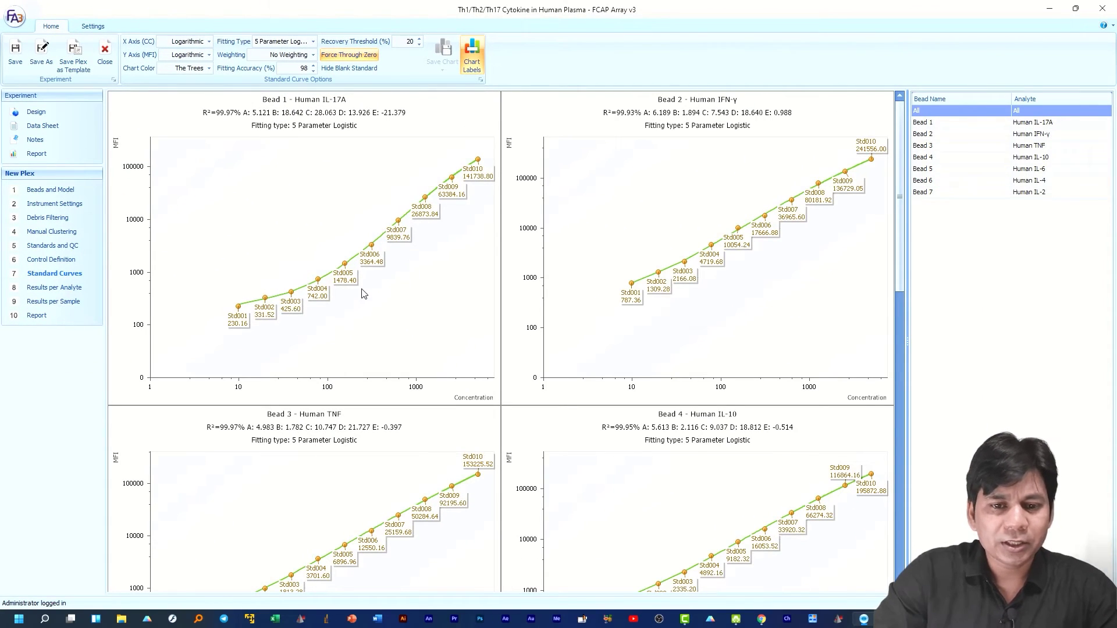
scroll(361, 291, down, 6)
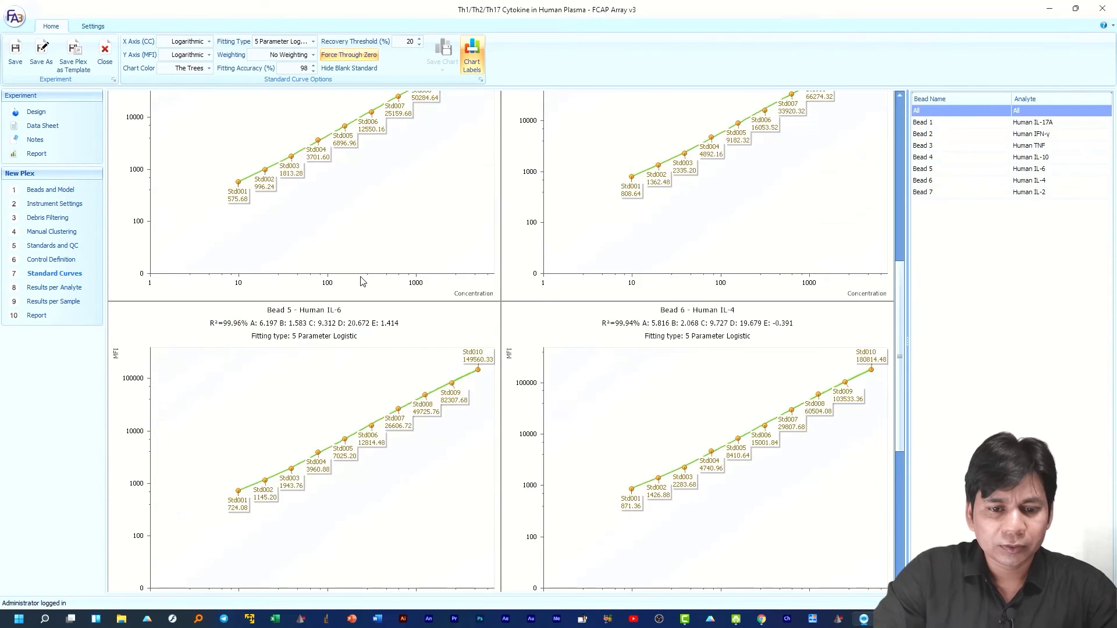
scroll(639, 448, down, 1)
scroll(387, 433, down, 4)
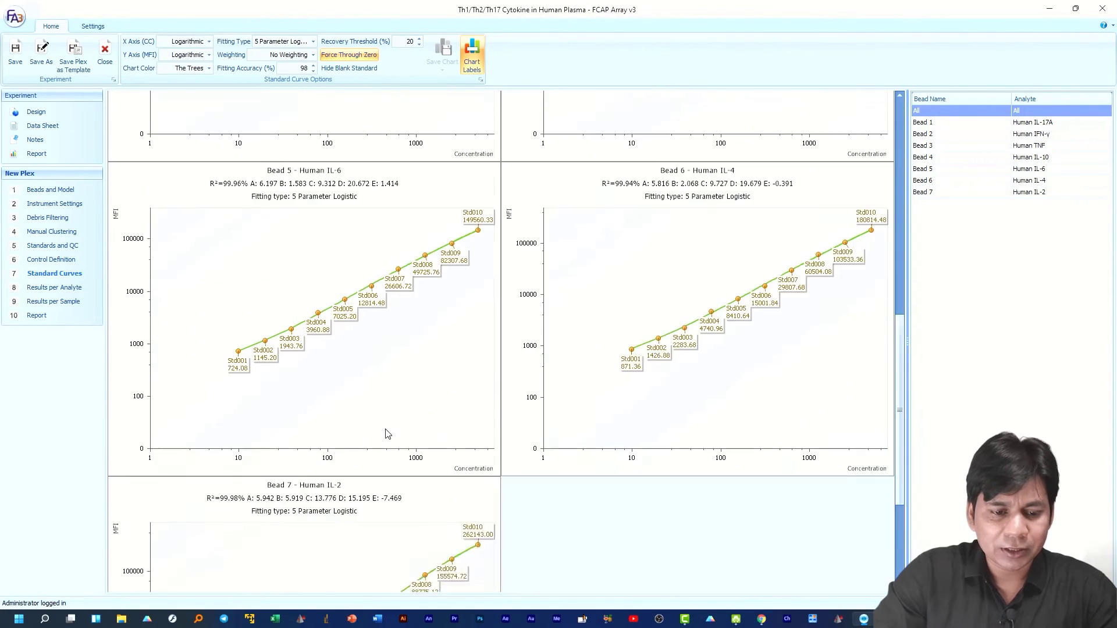
scroll(423, 398, up, 11)
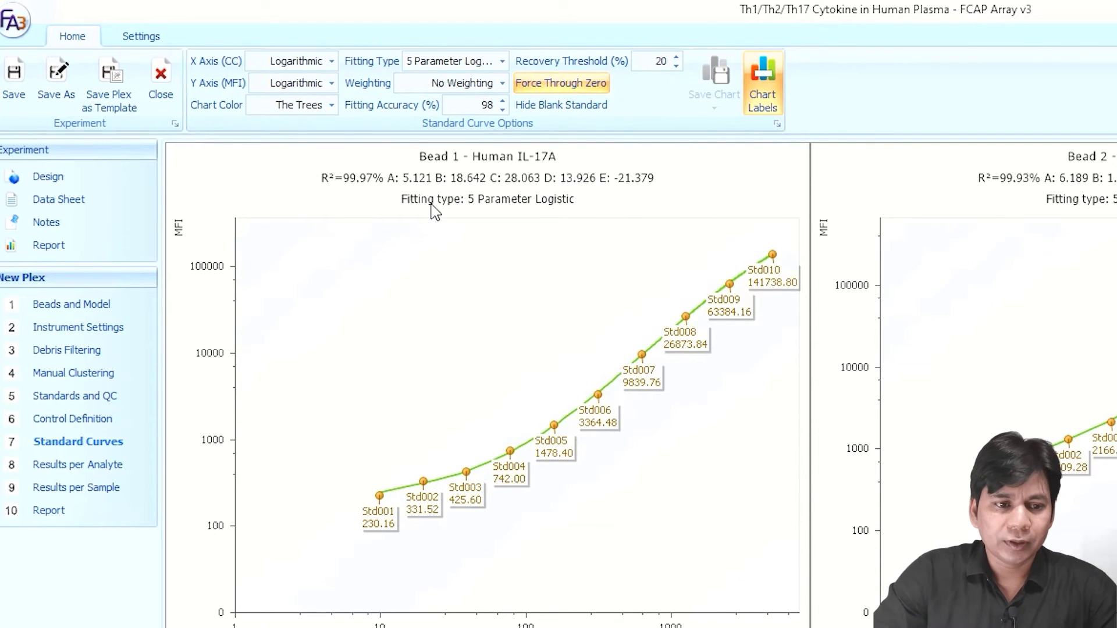
click(501, 61)
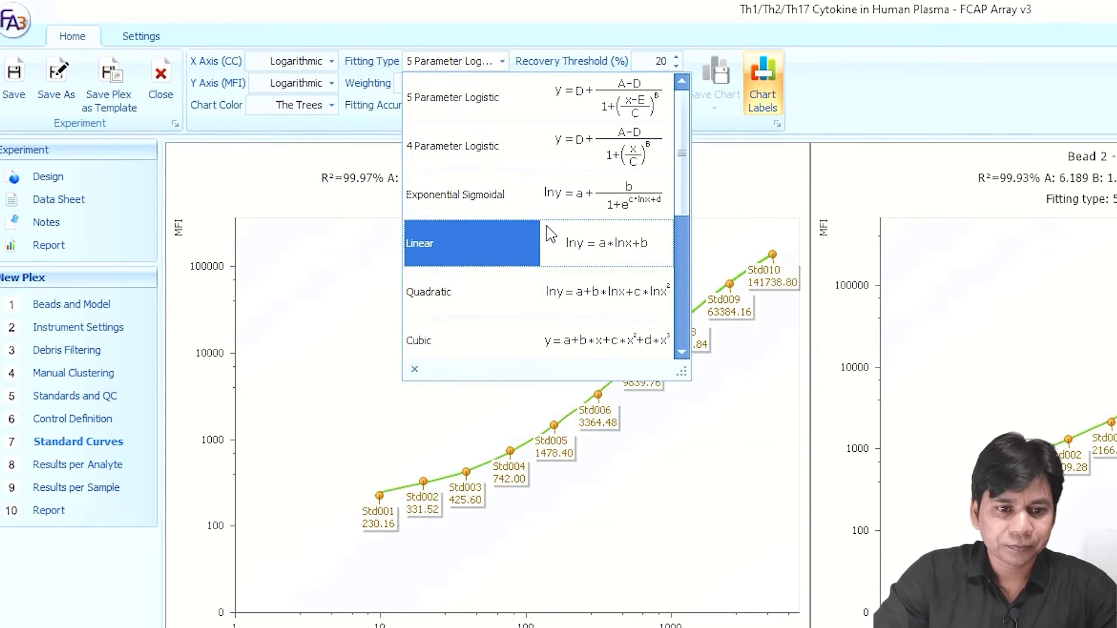
drag(687, 152, 695, 102)
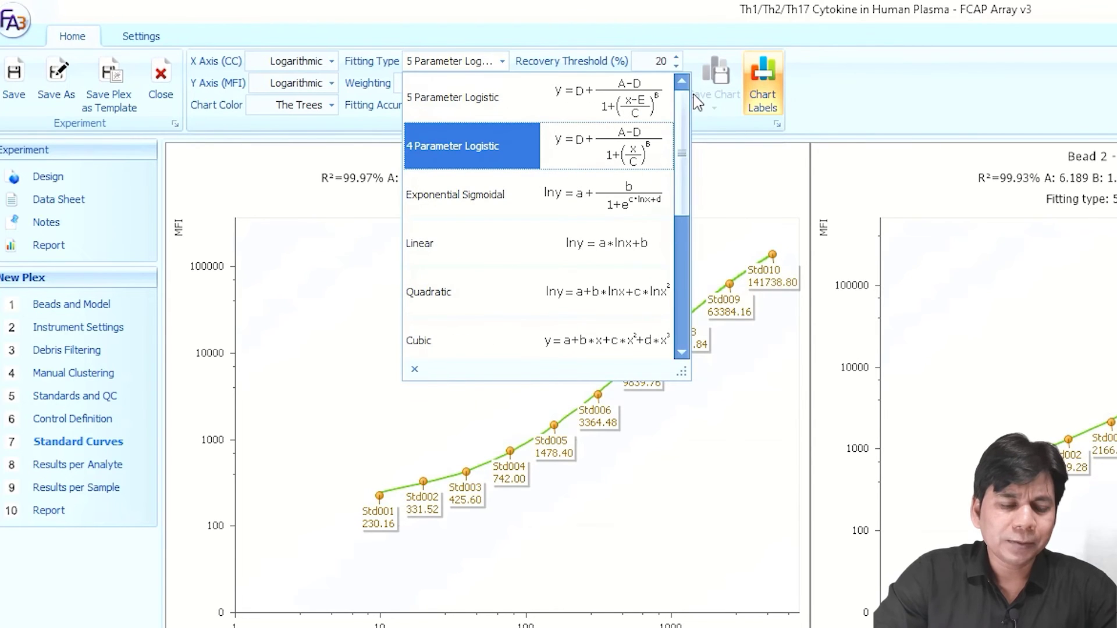
click(445, 98)
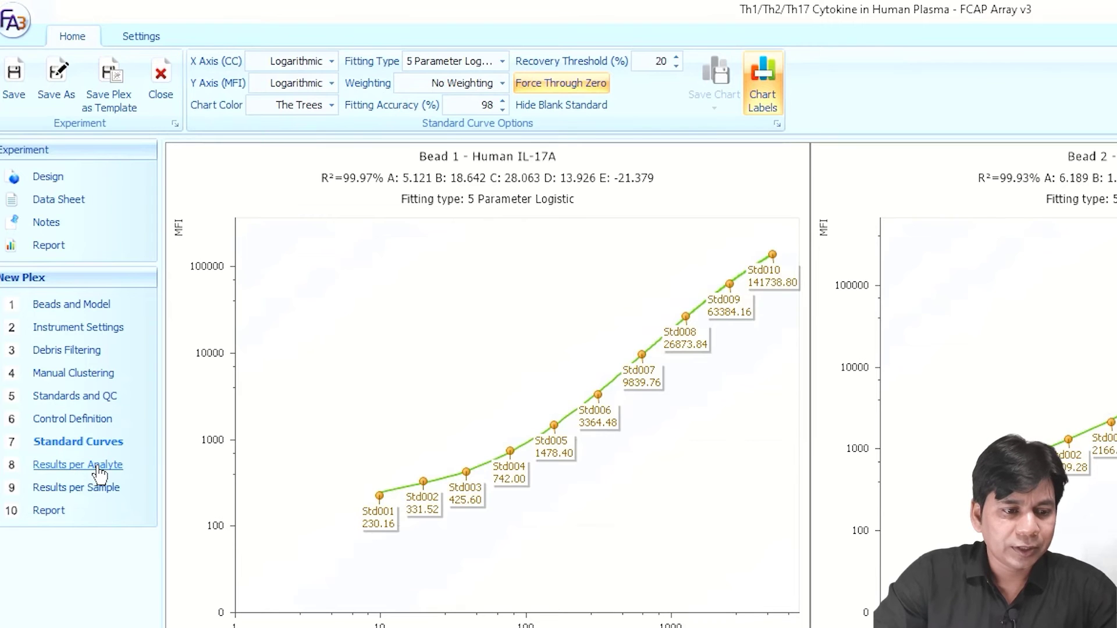
click(76, 469)
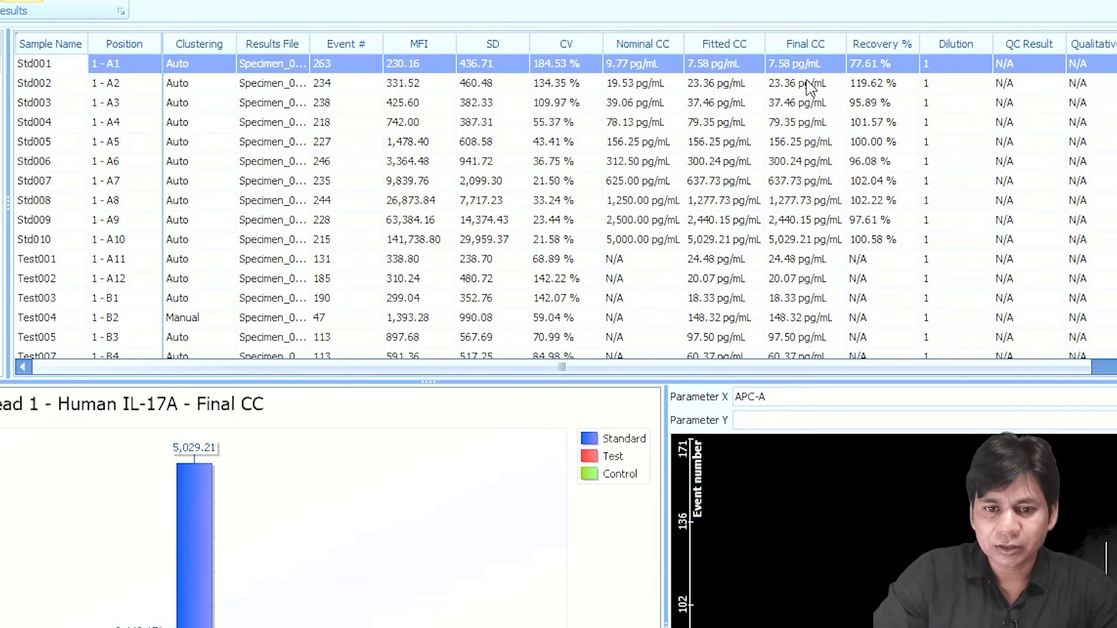
Review results for IFN-γ, TNF, IL-10, IL-6, IL-4 and IL-2 (Beads 2–7)
click(153, 123)
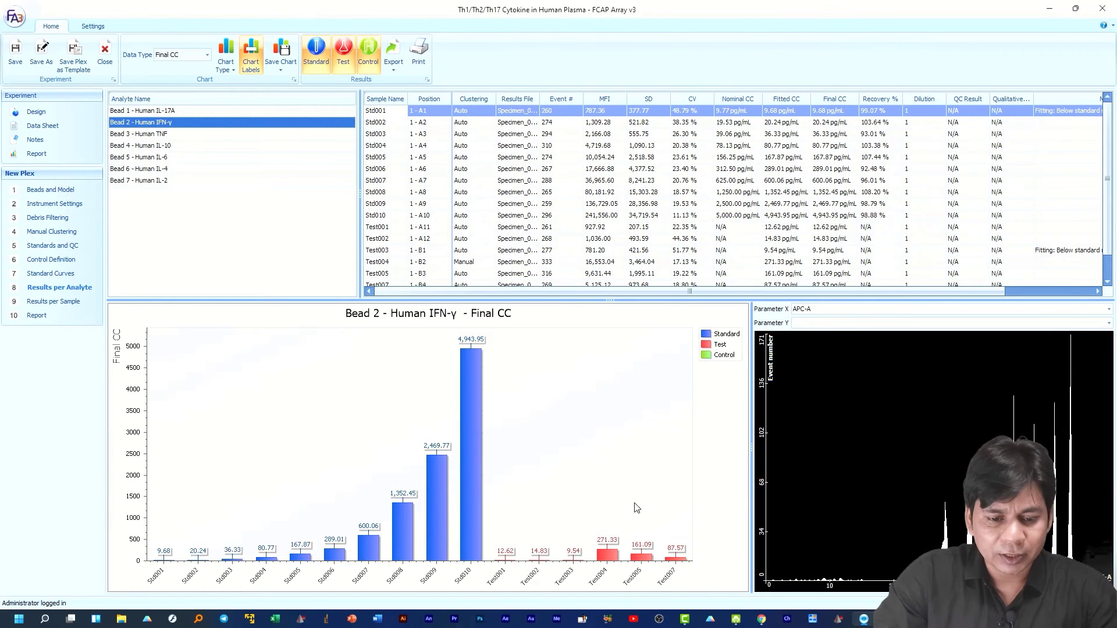
click(162, 136)
click(163, 148)
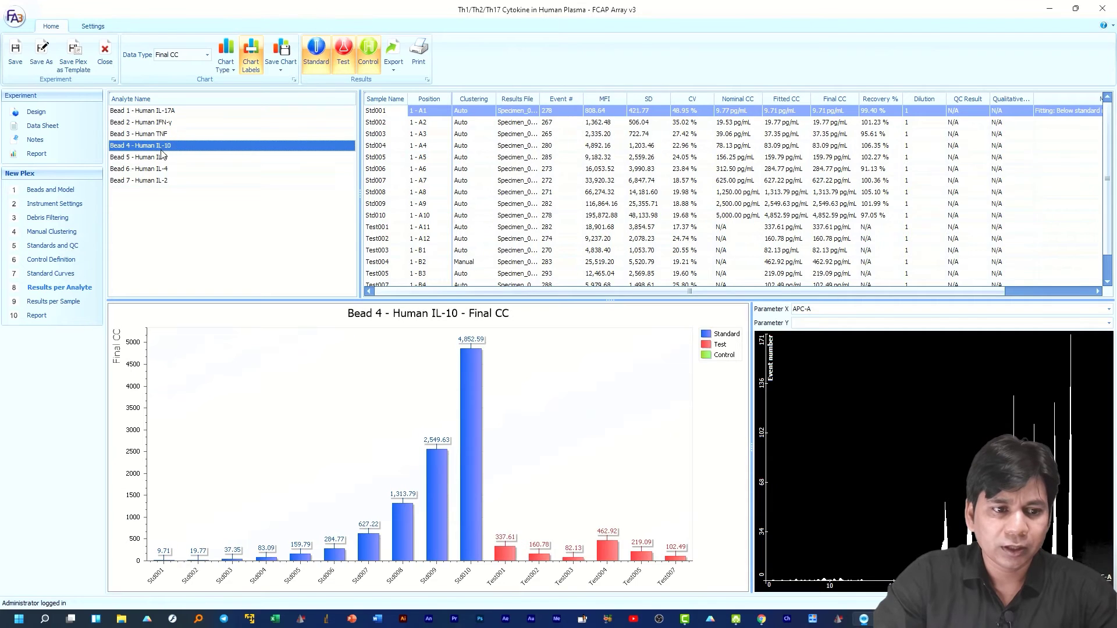
click(162, 158)
click(166, 172)
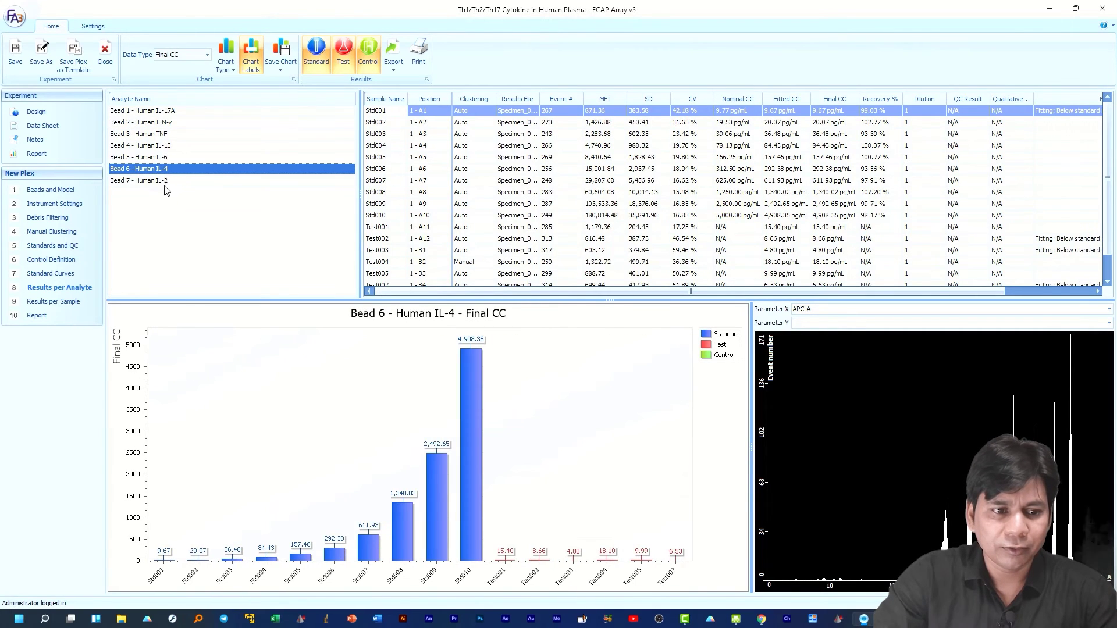
click(169, 182)
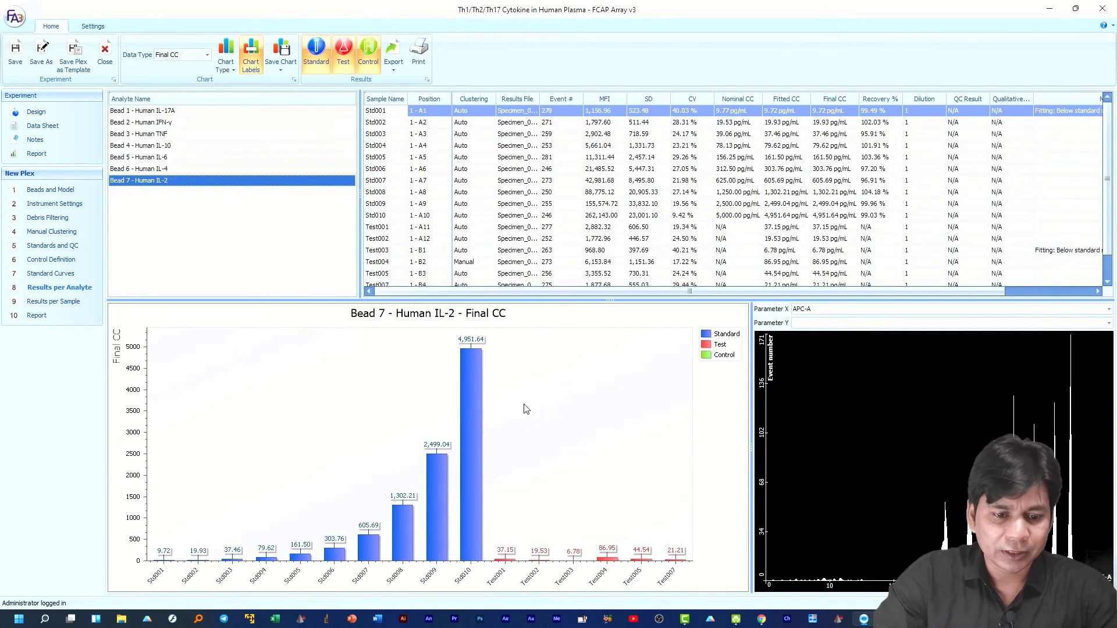
Show Test004's final concentrations for all seven beads in Results per Sample
click(61, 303)
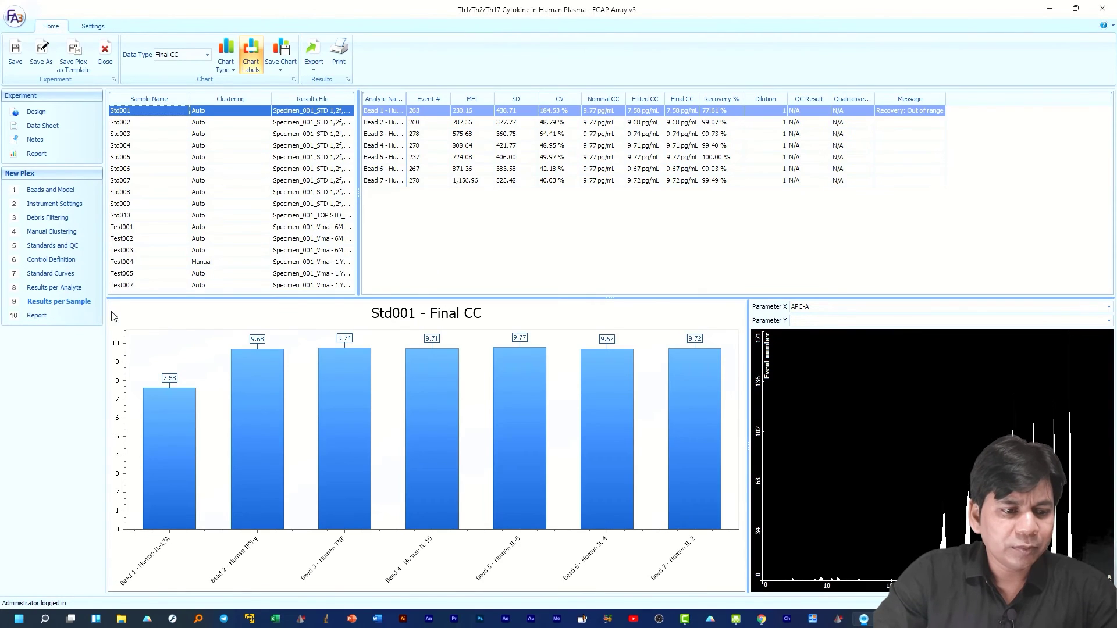
click(138, 263)
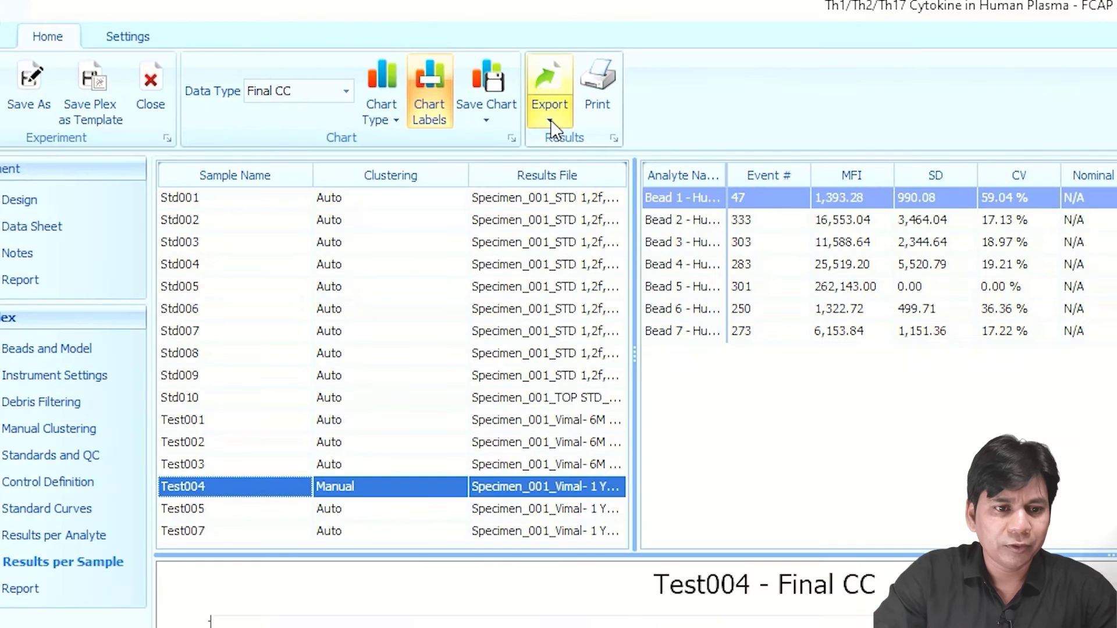
Export the per-sample results to New Plex_result_samples.xls, glance through it, and close Excel
click(314, 71)
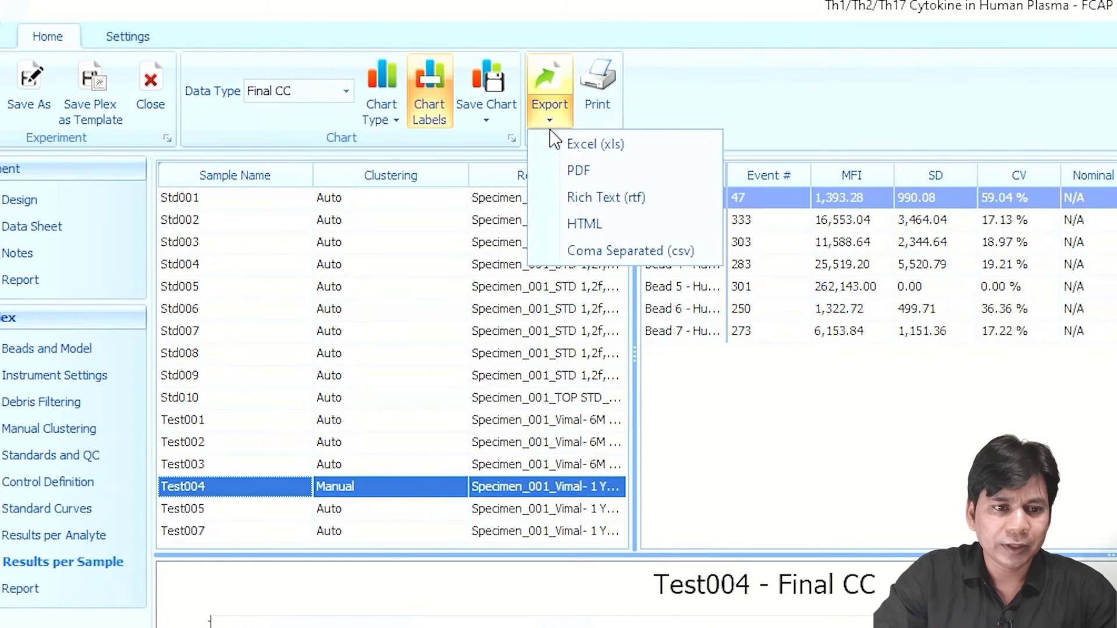
click(628, 153)
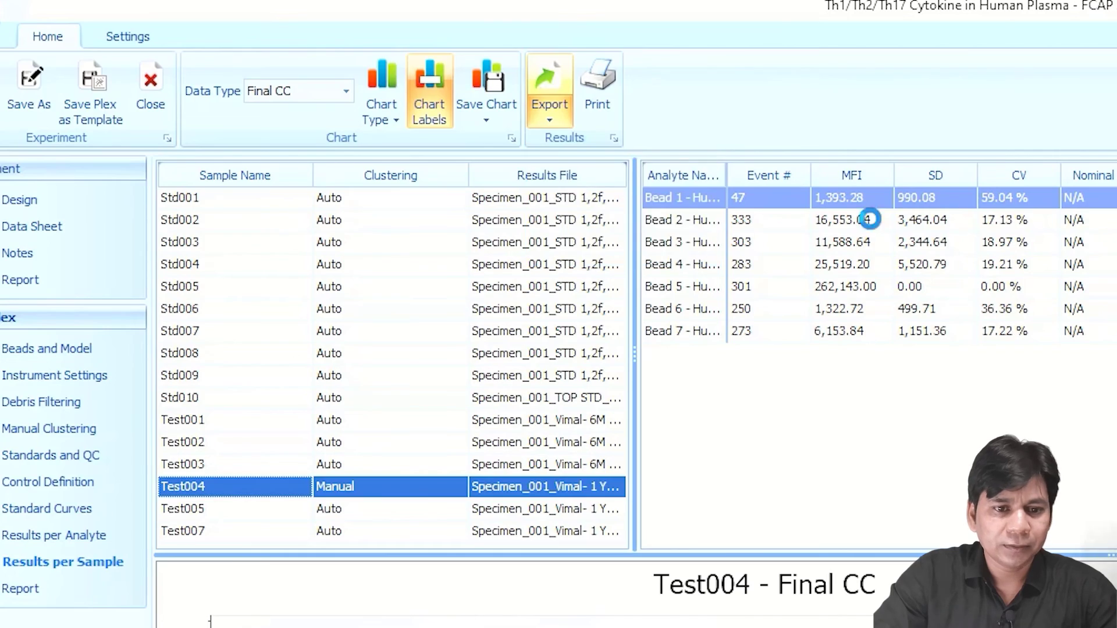
click(826, 552)
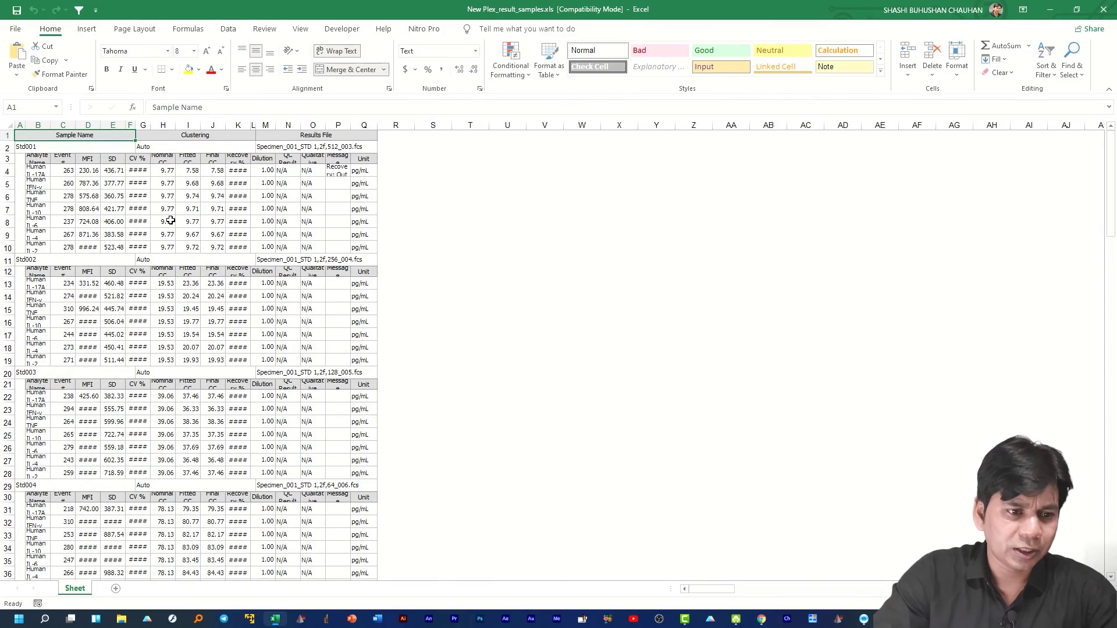
scroll(171, 217, down, 2)
scroll(170, 217, up, 2)
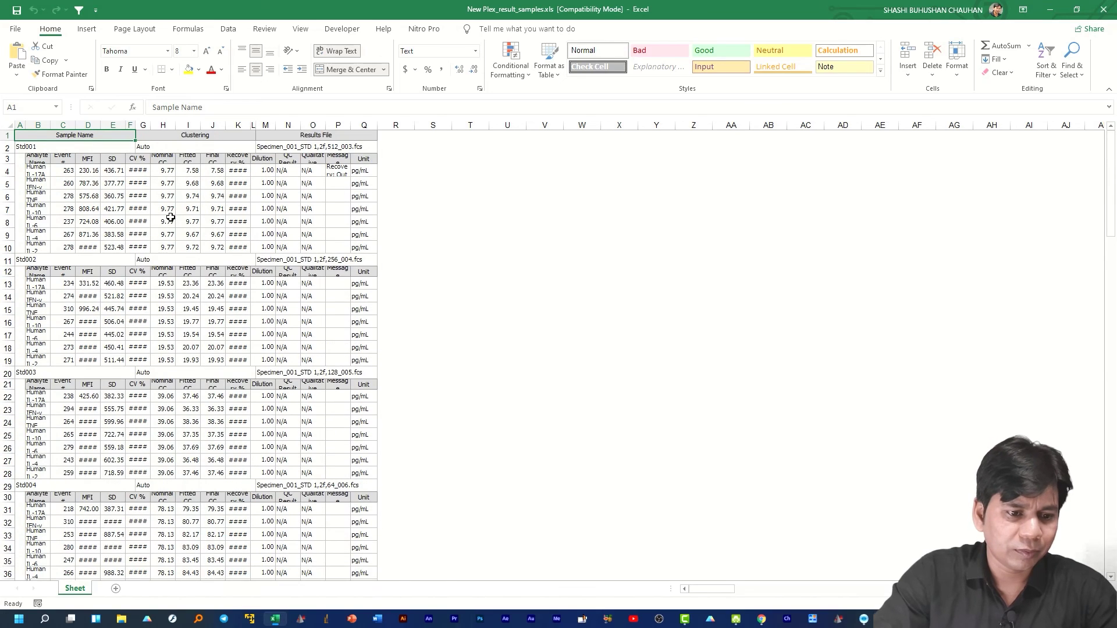
click(1104, 9)
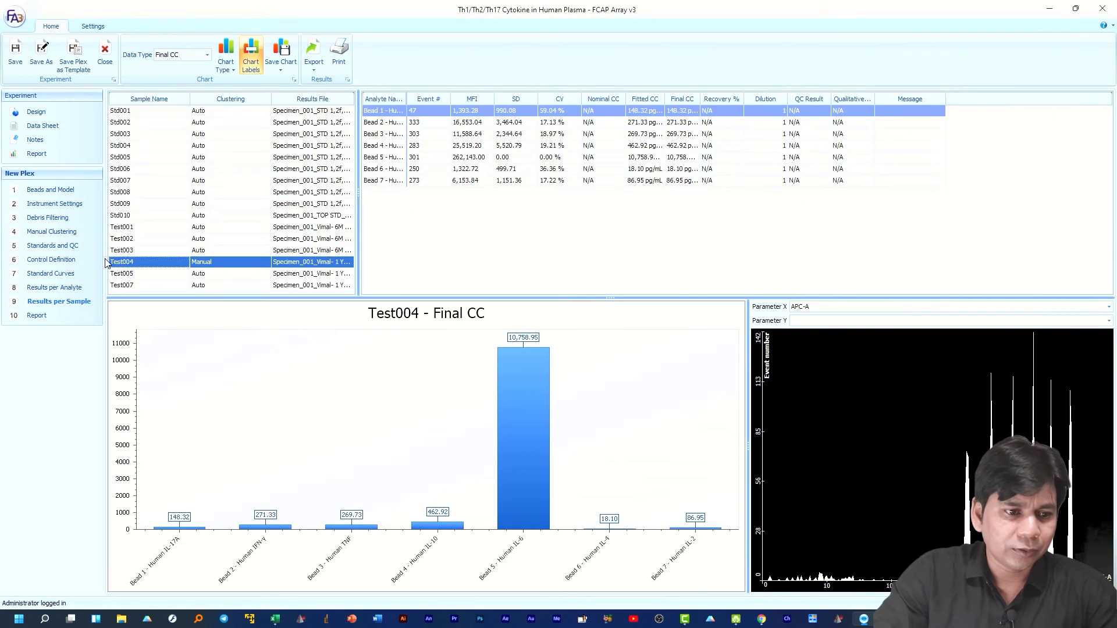
Save the sample results as New Plex_result_samples.pdf, close the viewer, and go to Report
click(314, 67)
click(326, 92)
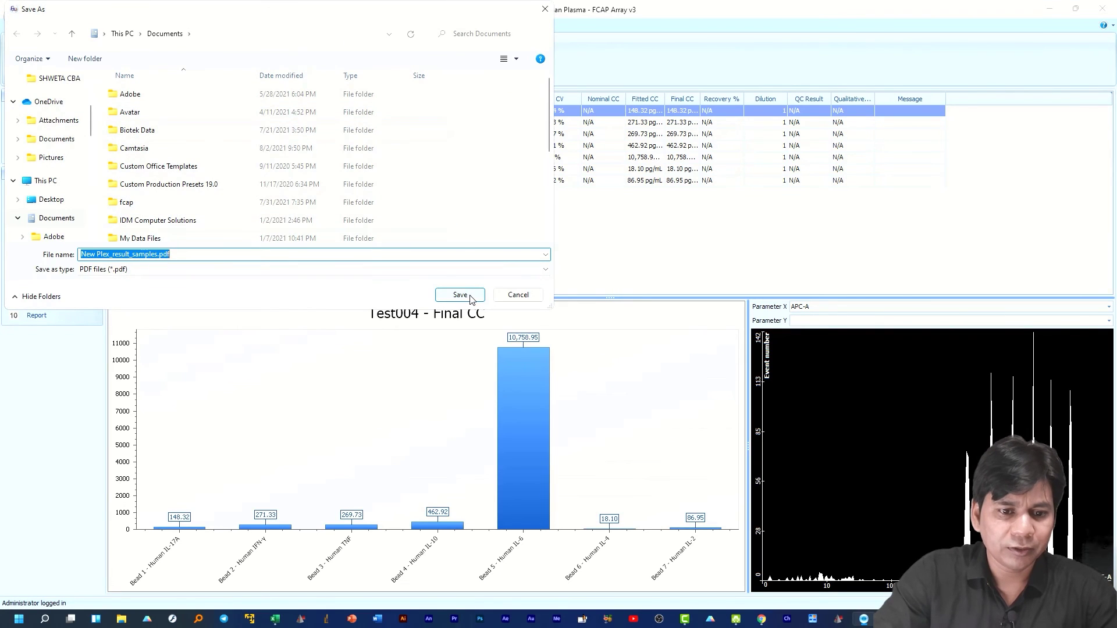
click(459, 295)
click(567, 352)
click(1102, 9)
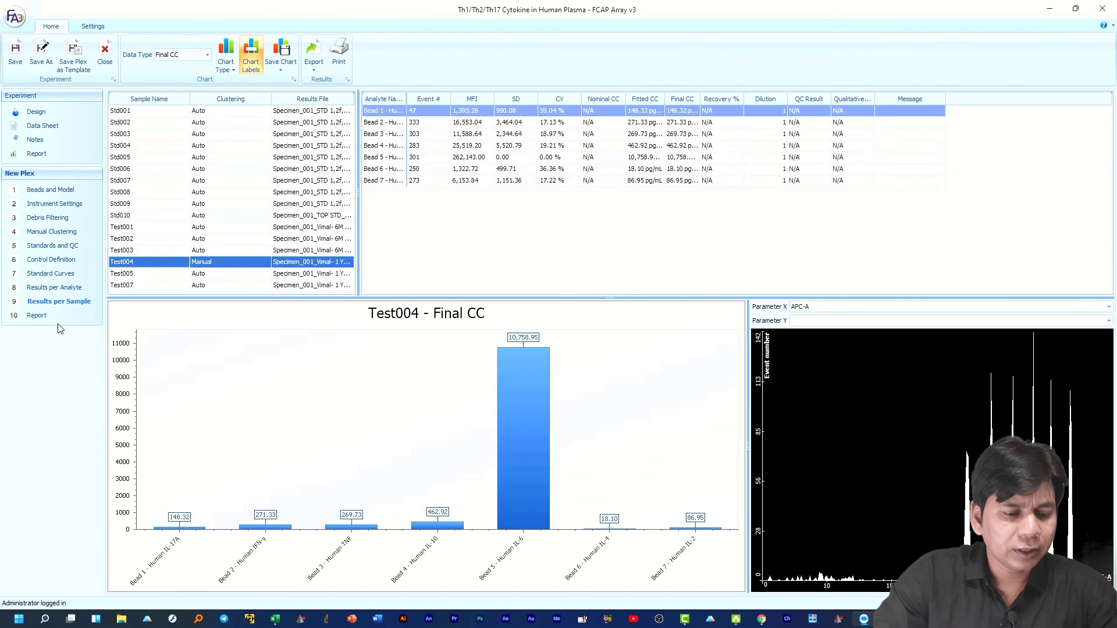
click(35, 315)
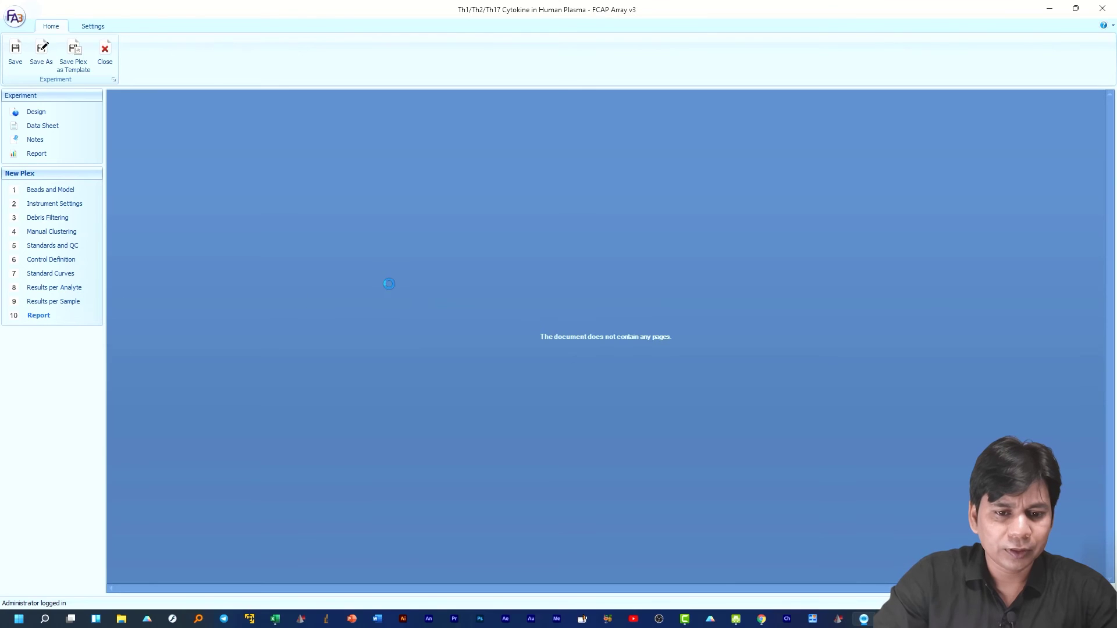
Scroll through the 22-page report preview, then drag back up to page 1
scroll(440, 213, down, 5)
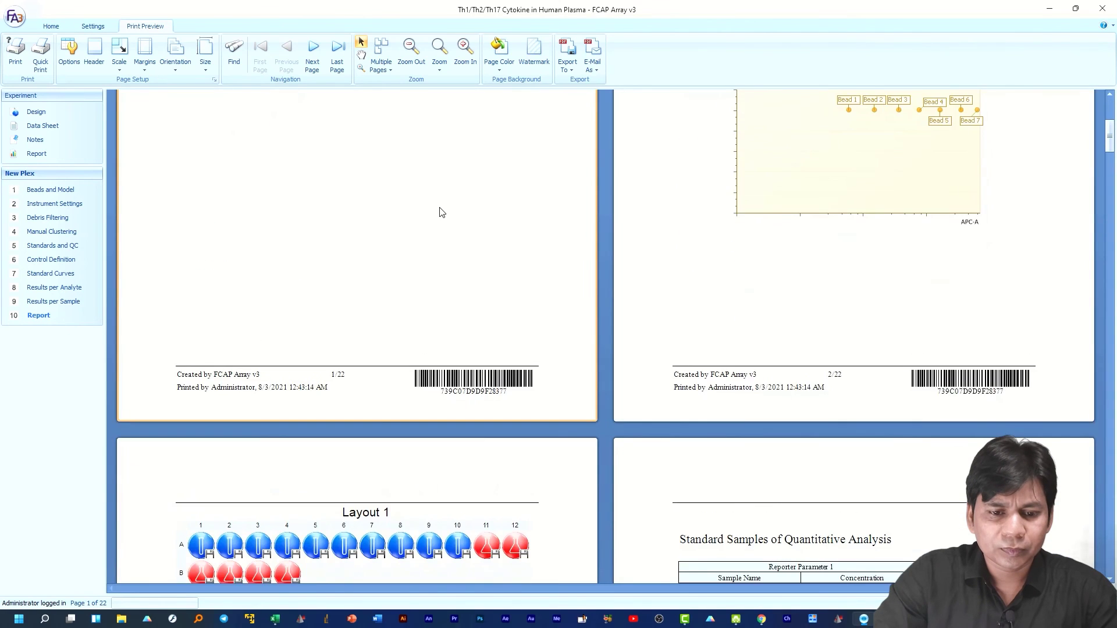
scroll(440, 212, up, 5)
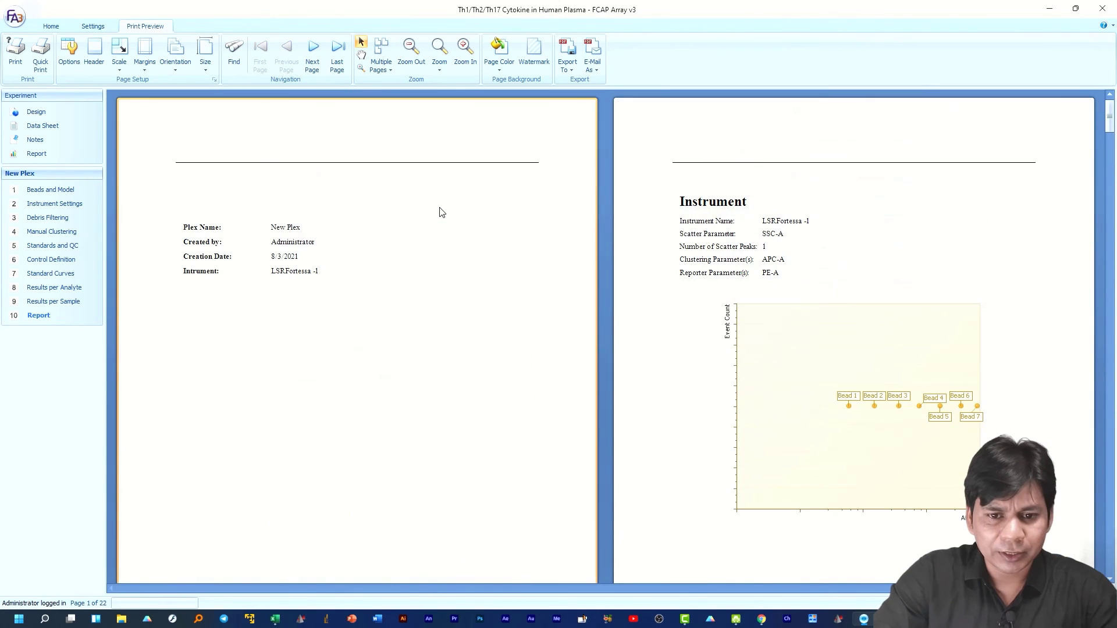
scroll(721, 252, down, 1)
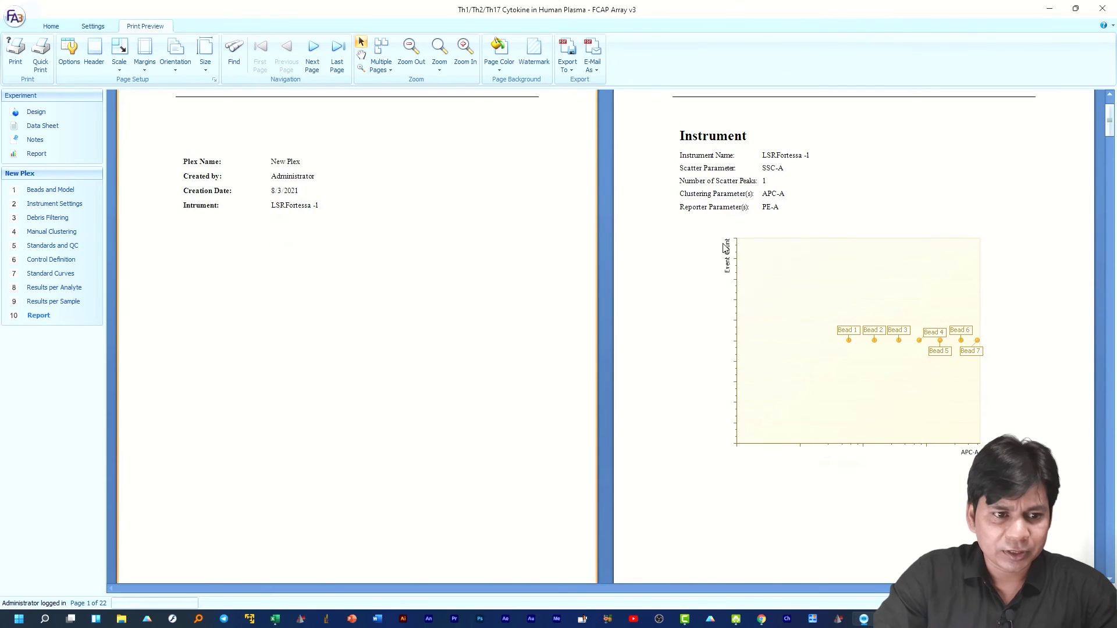
scroll(722, 252, down, 4)
scroll(520, 376, down, 3)
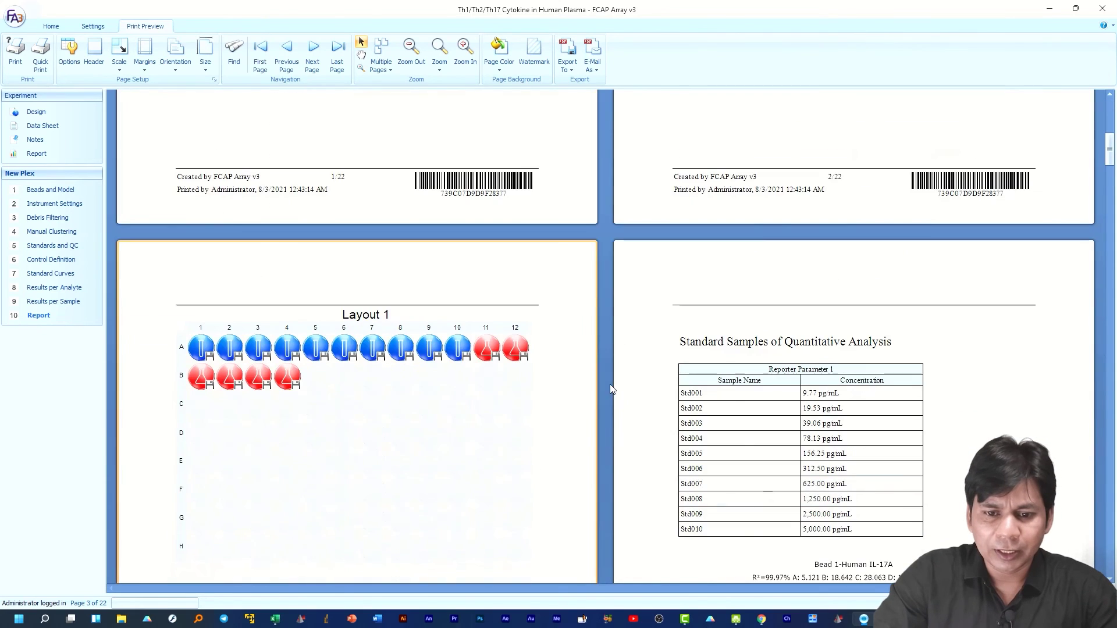
scroll(762, 388, down, 1)
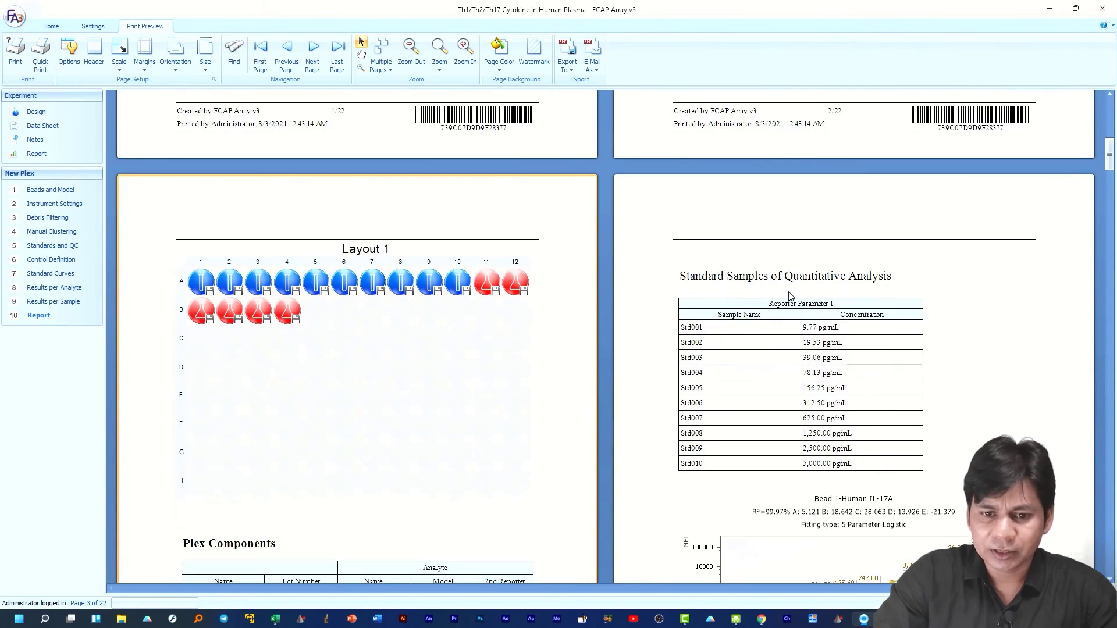
scroll(884, 343, down, 3)
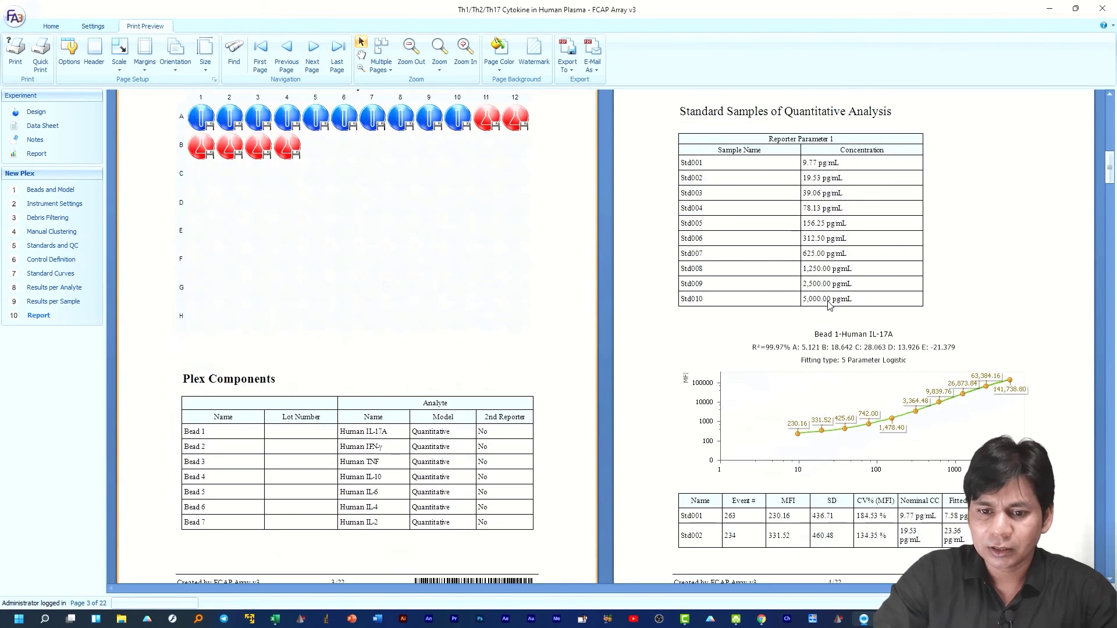
scroll(829, 307, down, 3)
scroll(871, 341, down, 2)
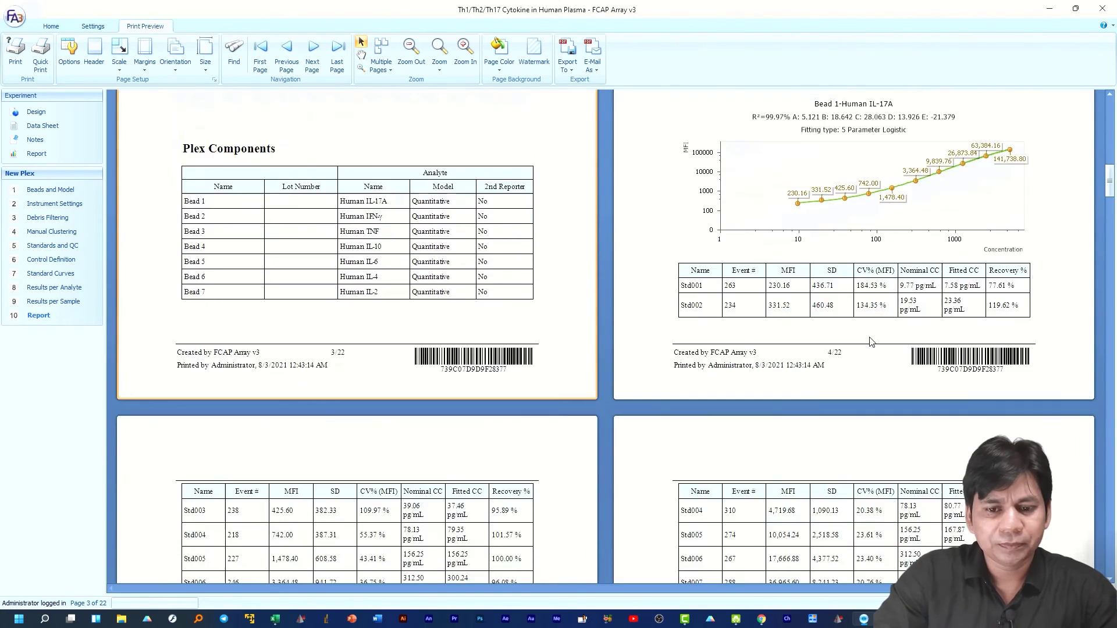
scroll(869, 337, down, 3)
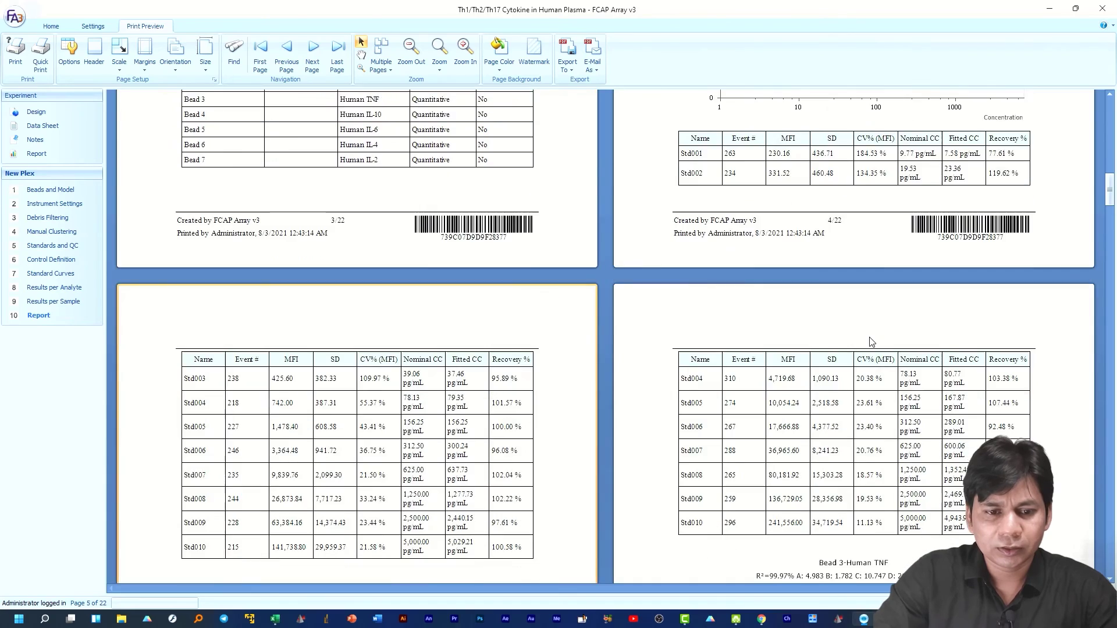
scroll(871, 341, down, 15)
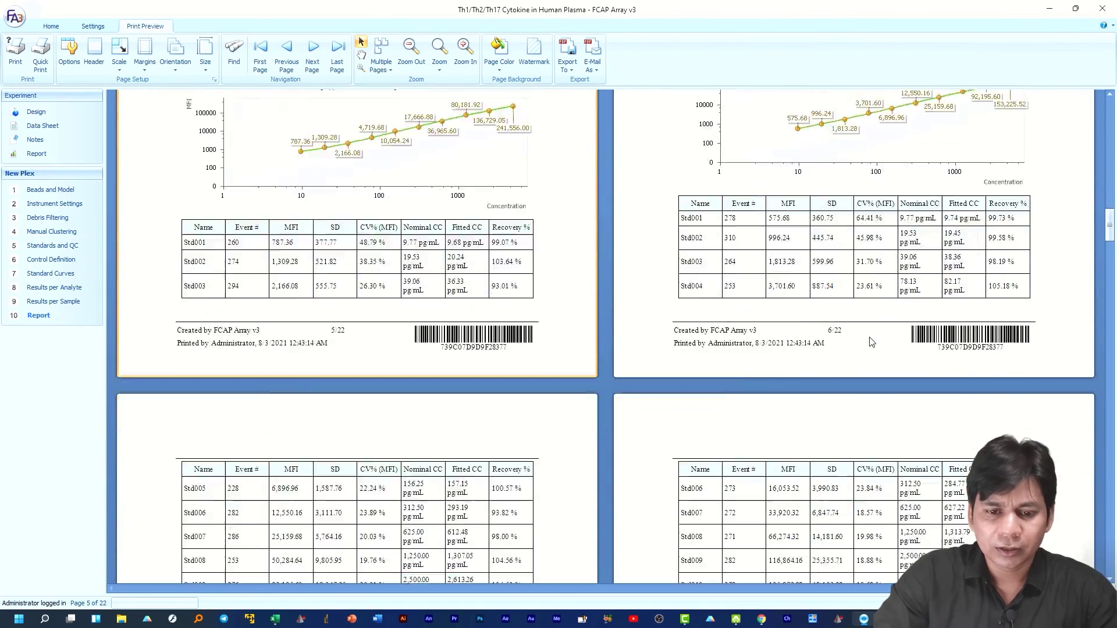
scroll(871, 341, down, 15)
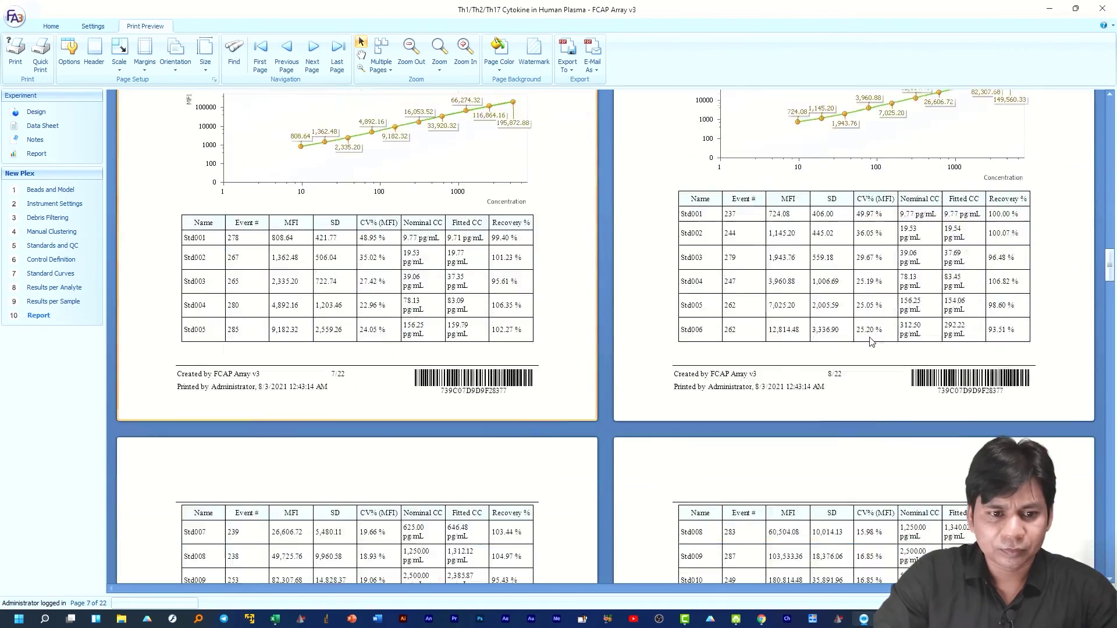
scroll(871, 341, down, 5)
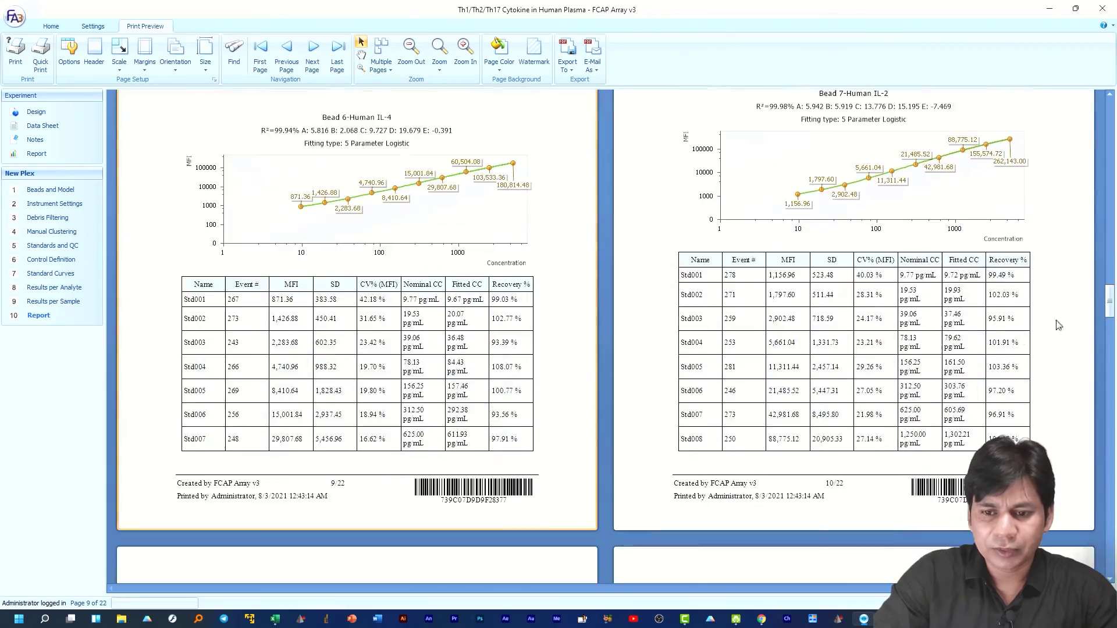
drag(1109, 306, 1100, 90)
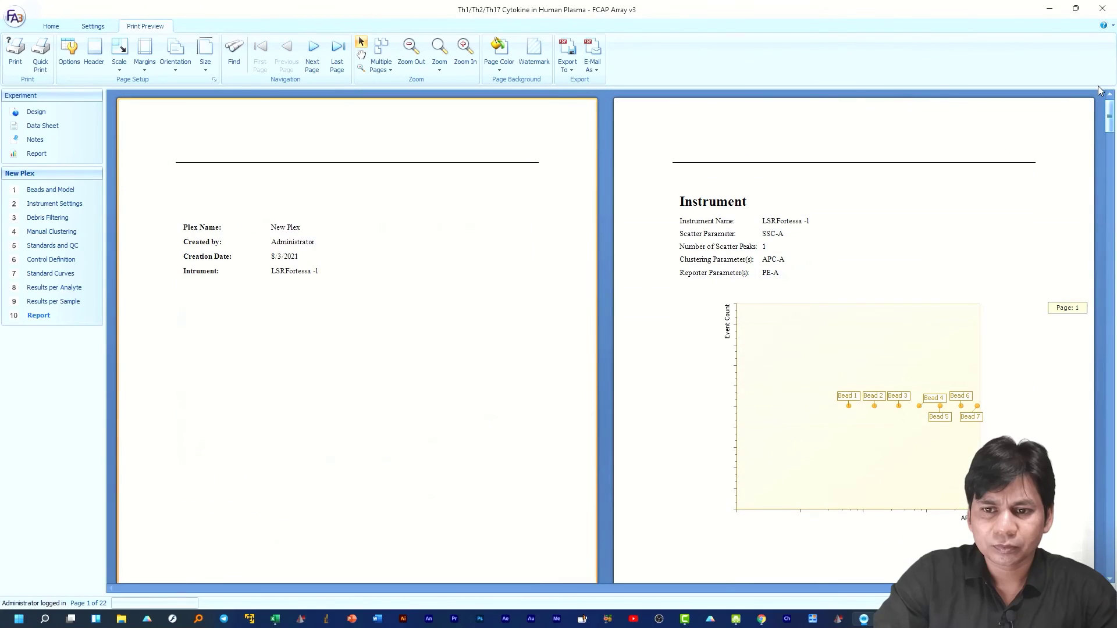
Export the report as ExperimentReport.pdf and open it in Nitro Pro
click(573, 72)
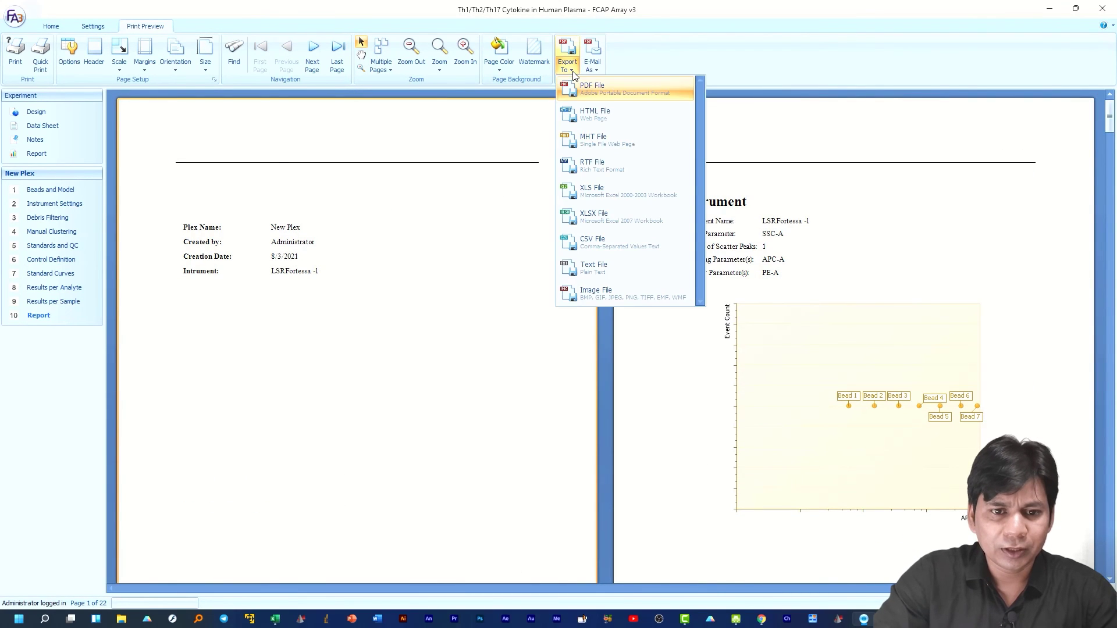
click(612, 91)
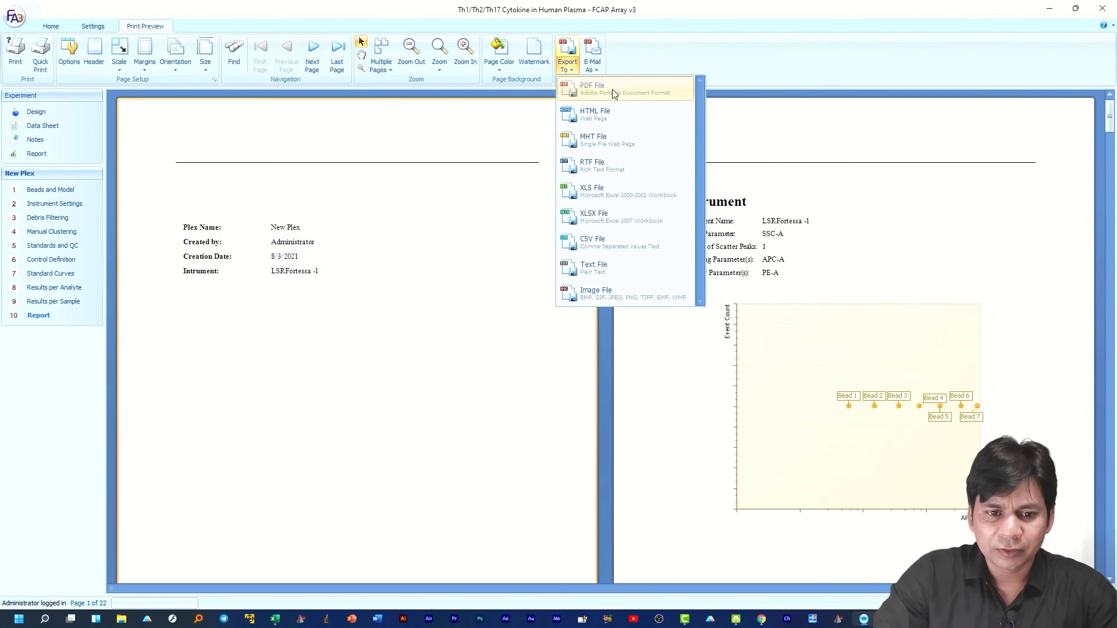
click(454, 299)
click(523, 324)
Scroll through the 22-page ExperimentReport.pdf, then minimize Nitro Pro
scroll(475, 197, down, 18)
scroll(476, 197, down, 18)
scroll(475, 196, down, 18)
scroll(475, 197, down, 18)
scroll(476, 197, down, 18)
click(1065, 8)
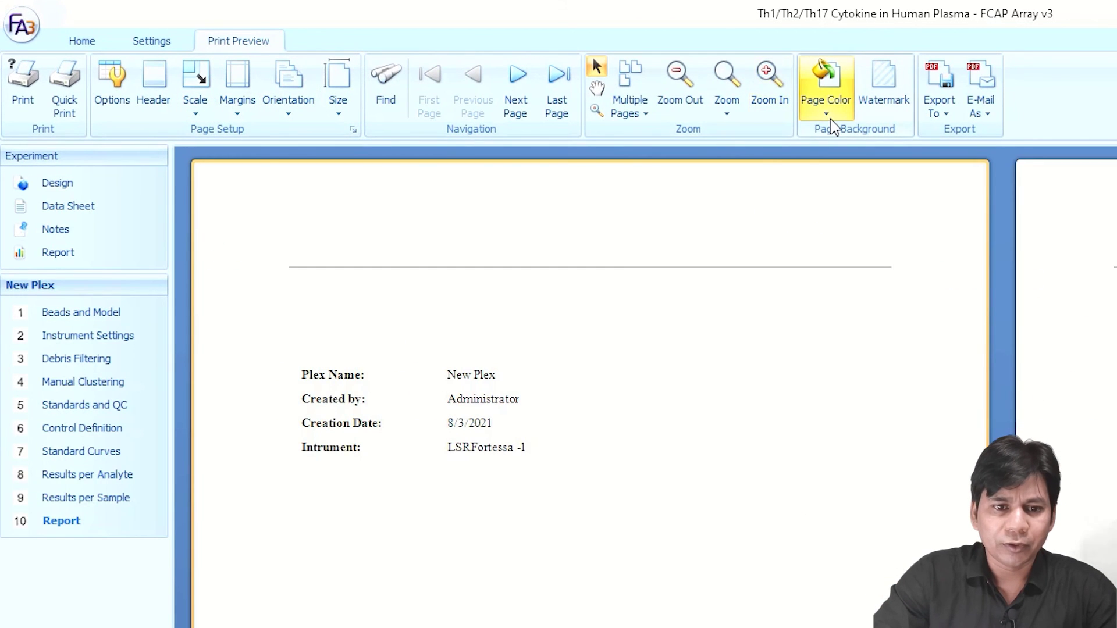
click(826, 111)
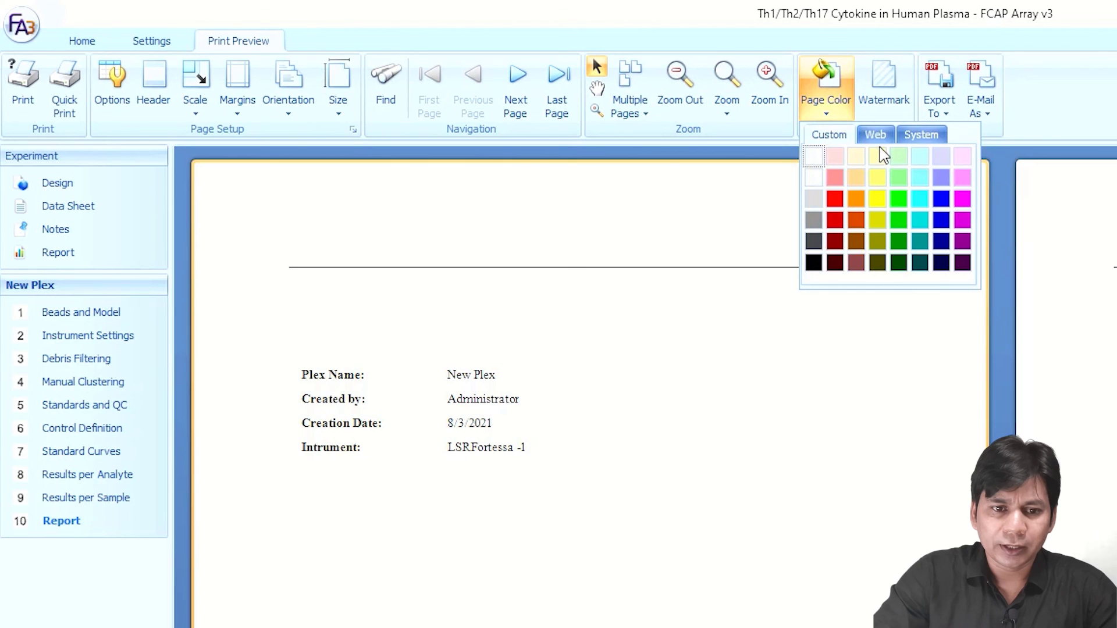
click(961, 159)
click(829, 113)
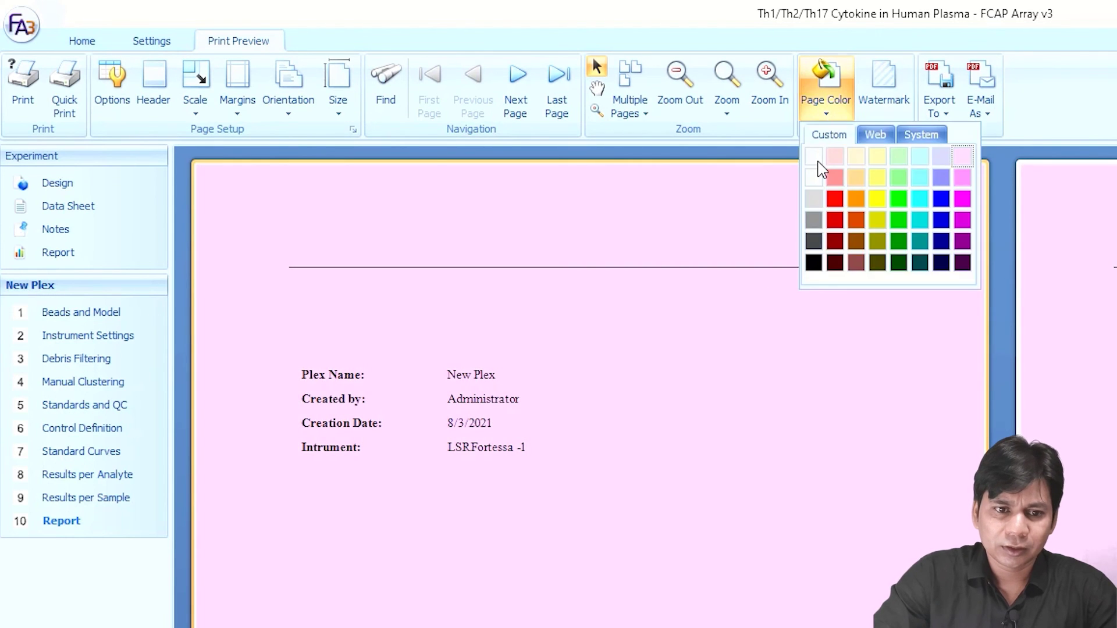
click(823, 154)
click(898, 113)
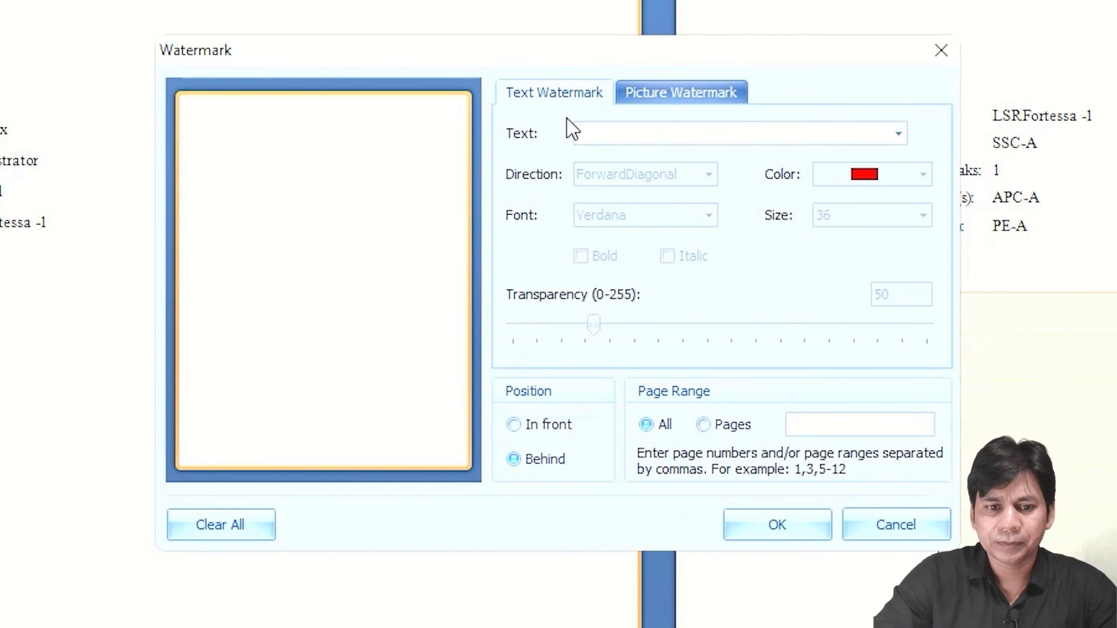
click(718, 100)
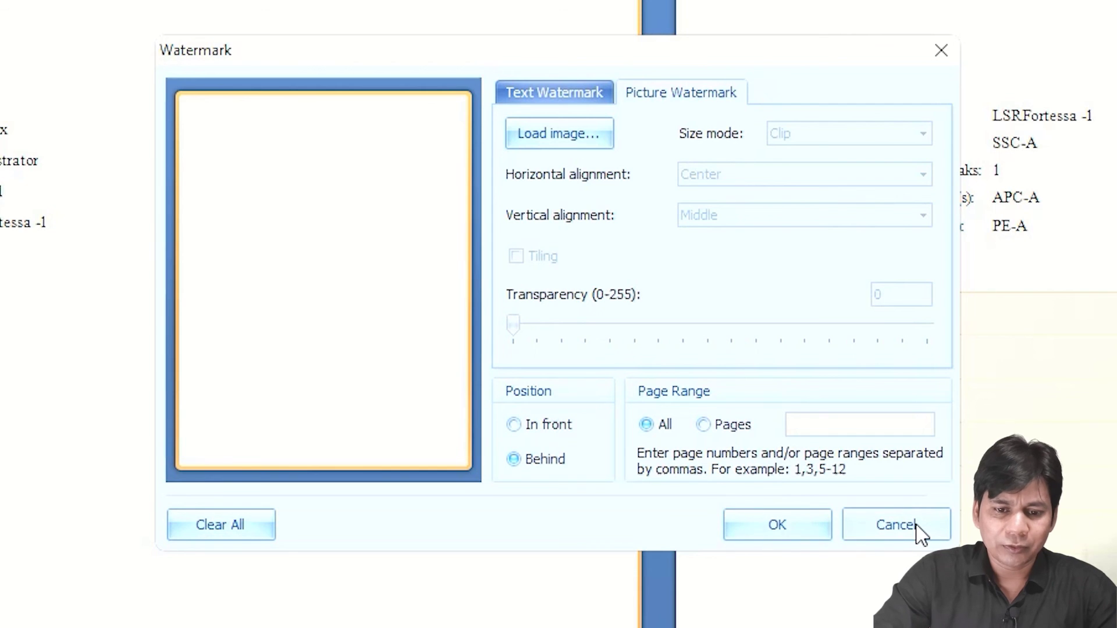